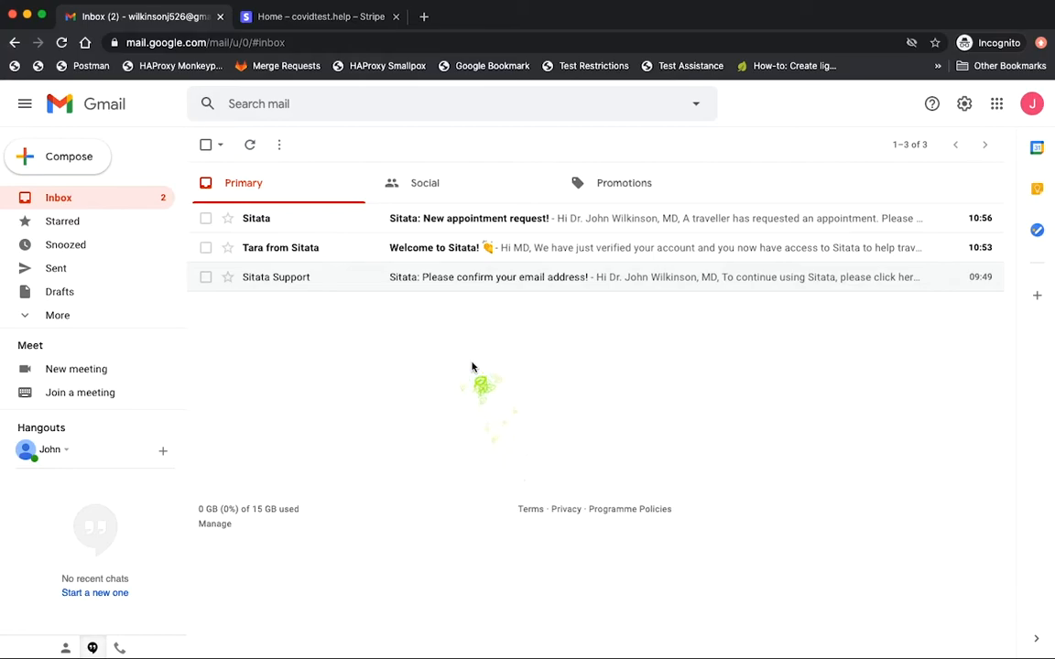
# Open the new appointment request through the link in the Sitata notification e-mail.
pyautogui.click(464, 218)
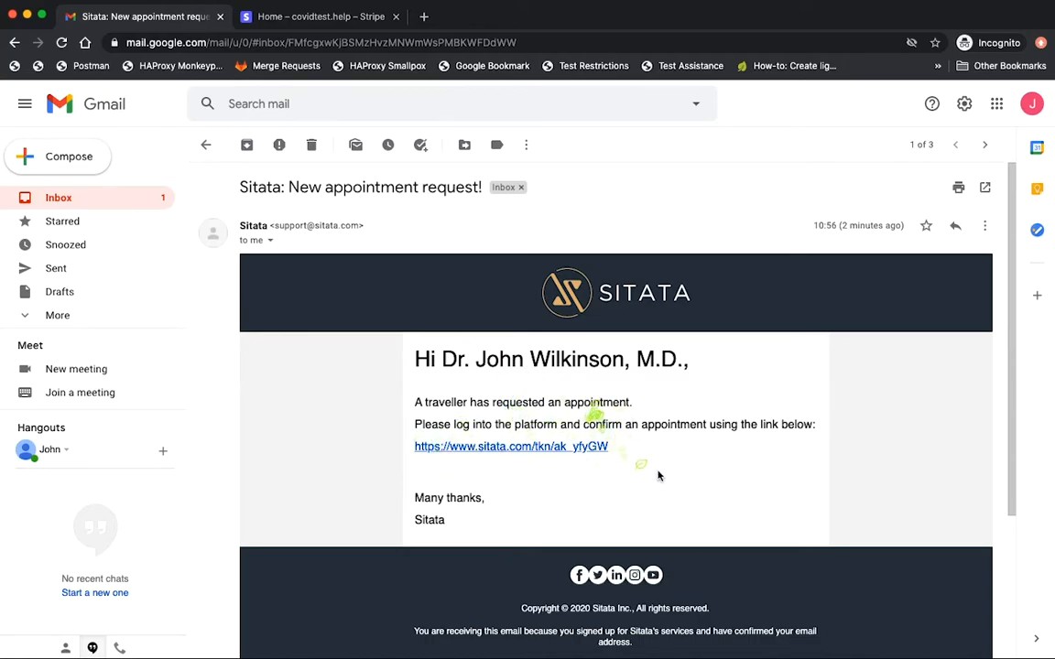
pyautogui.click(560, 447)
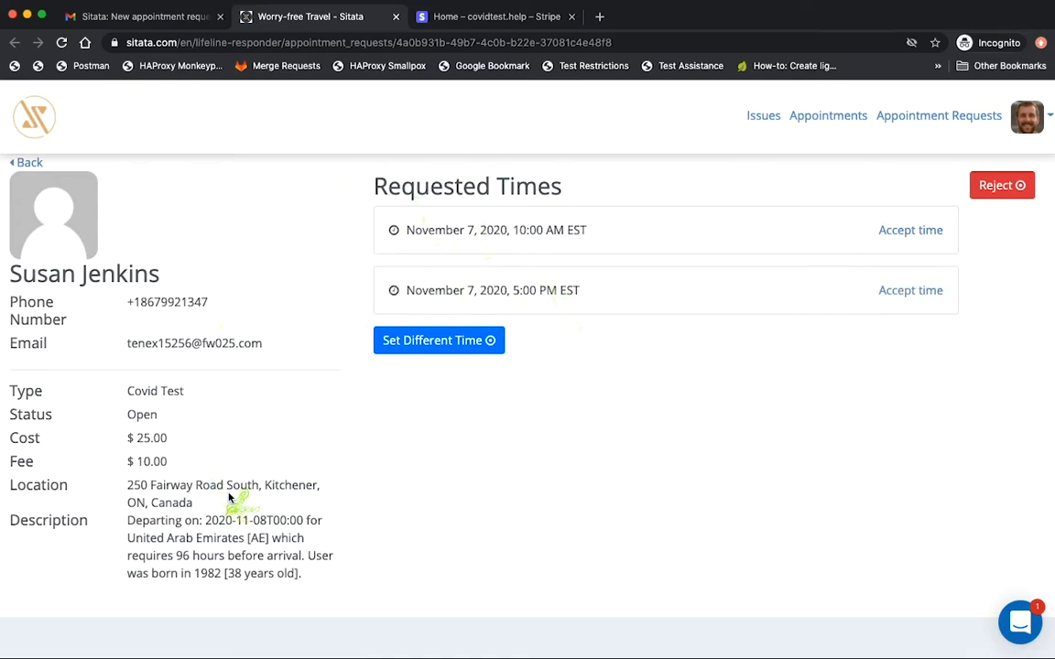
# Review the traveller's departure date, pre-arrival test requirement, age and contact details in the appointment request.
pyautogui.moveTo(205, 520); pyautogui.dragTo(264, 520)
pyautogui.moveTo(175, 556); pyautogui.dragTo(301, 550)
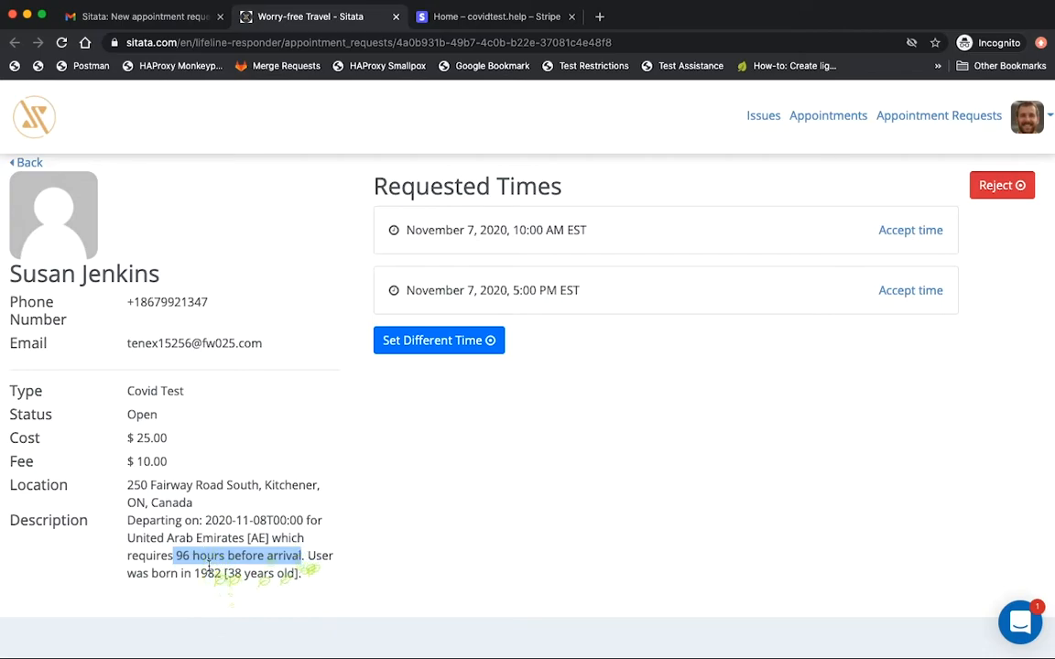
pyautogui.moveTo(195, 573); pyautogui.dragTo(293, 571)
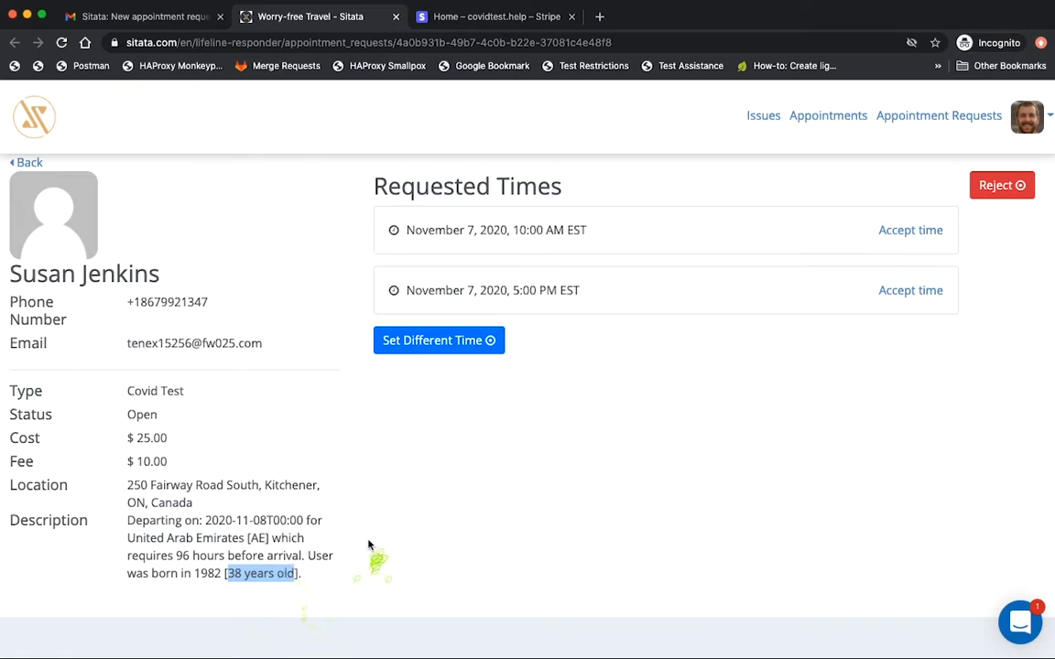
pyautogui.moveTo(127, 302); pyautogui.dragTo(188, 302)
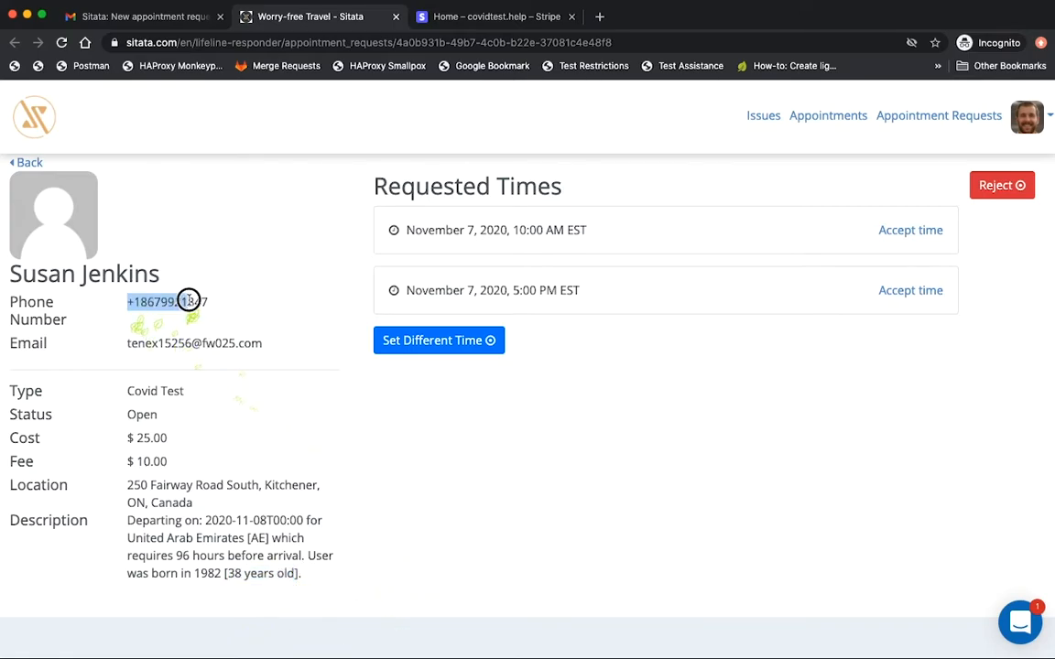
pyautogui.moveTo(128, 343); pyautogui.dragTo(313, 343)
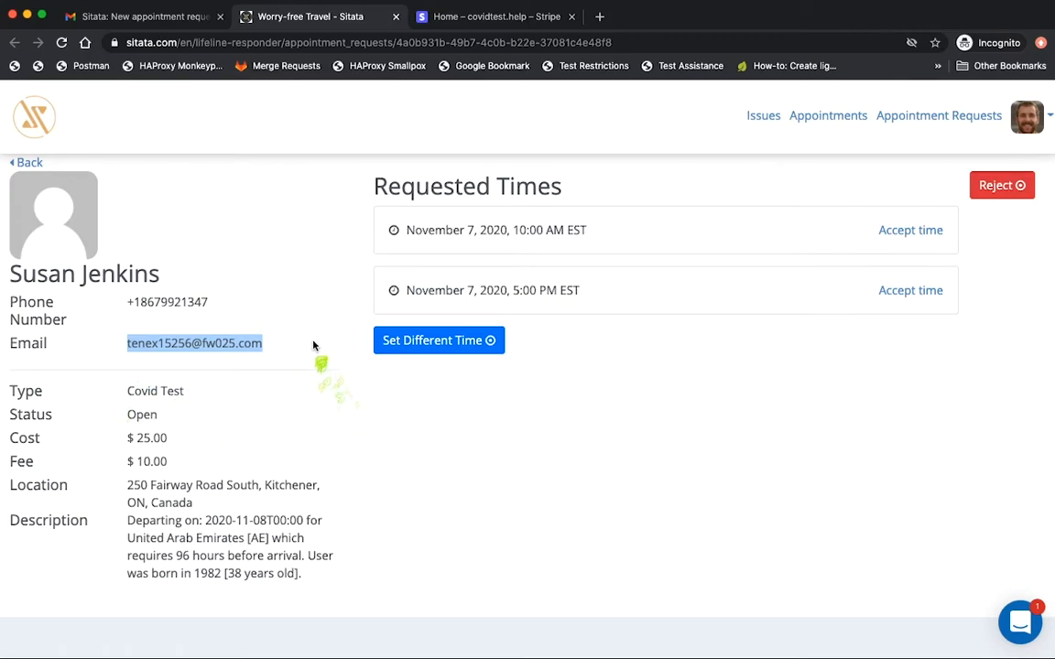
pyautogui.click(554, 410)
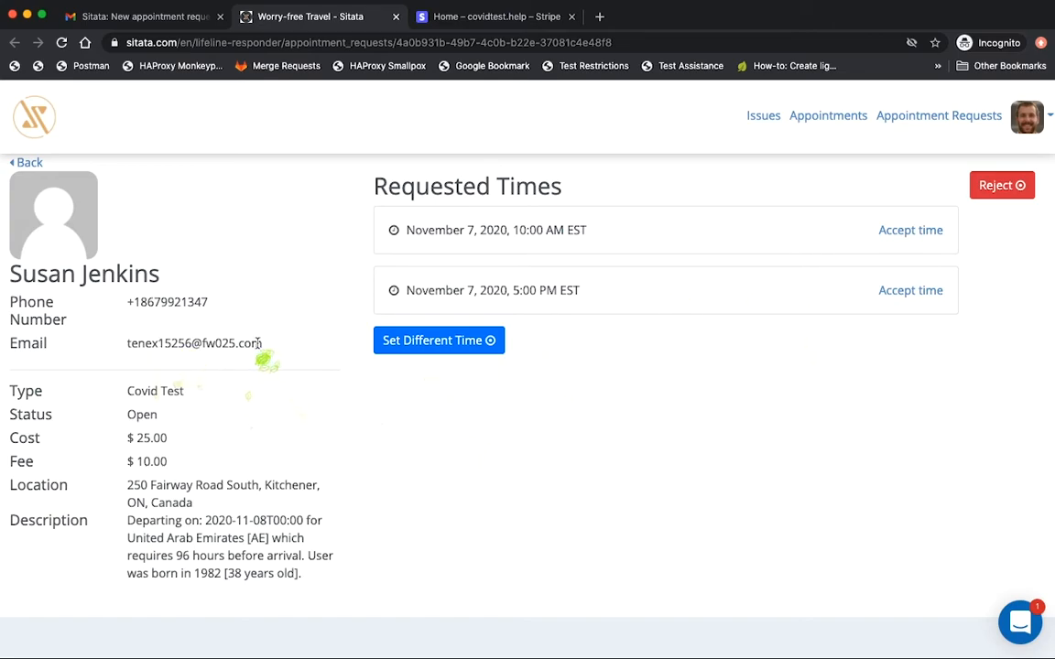
# Create the appointment at a different time, November 5, 2020 at 11:00 AM, and save it.
pyautogui.click(458, 348)
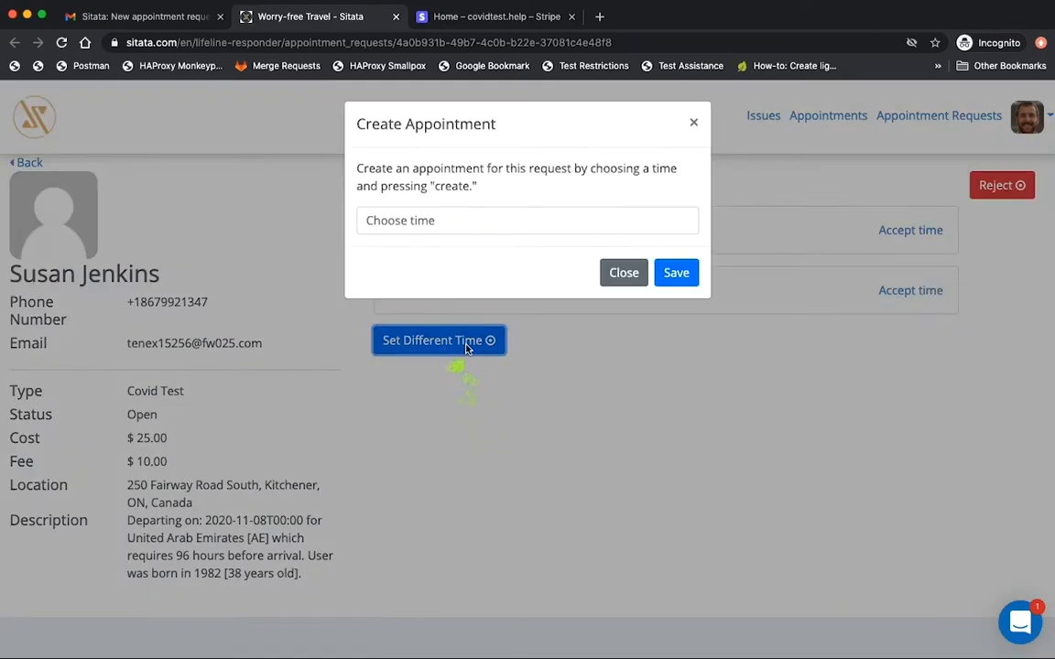
pyautogui.click(512, 221)
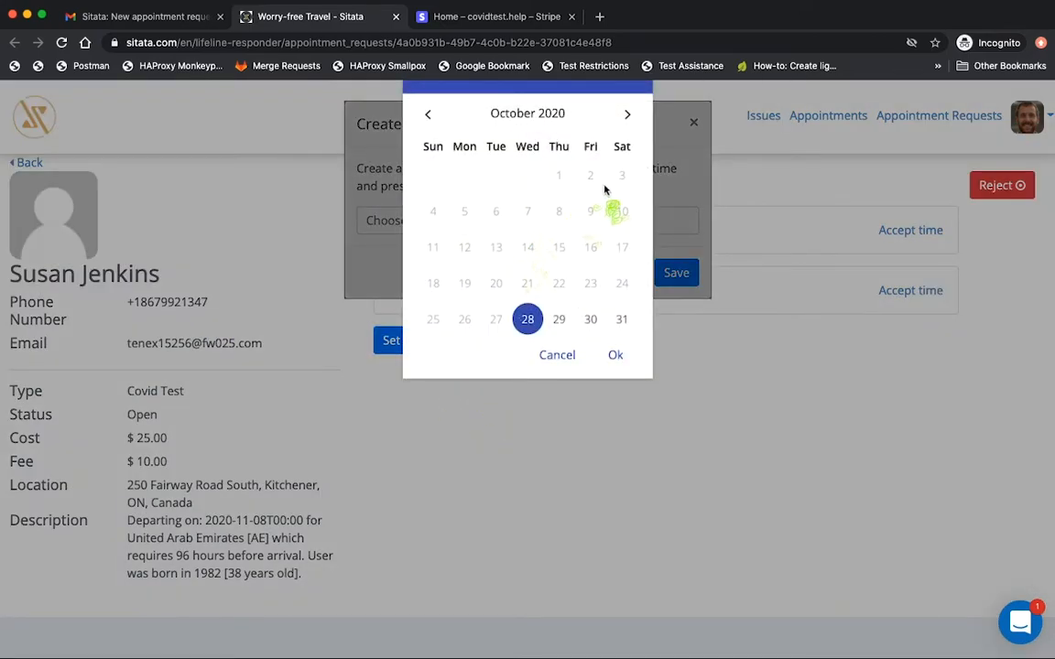
pyautogui.click(627, 119)
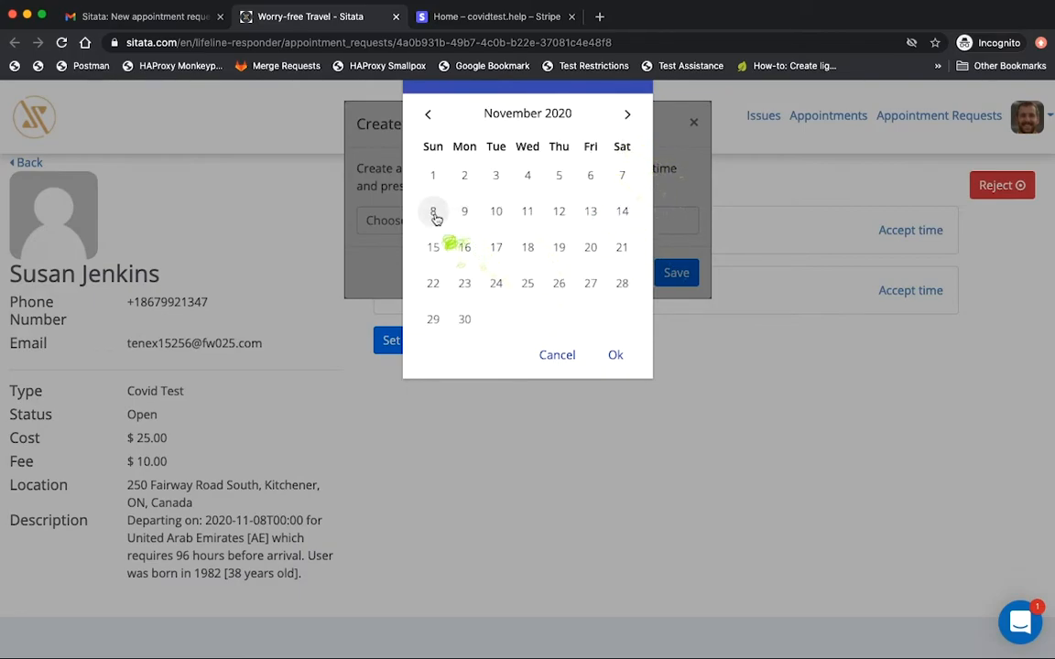
pyautogui.click(591, 177)
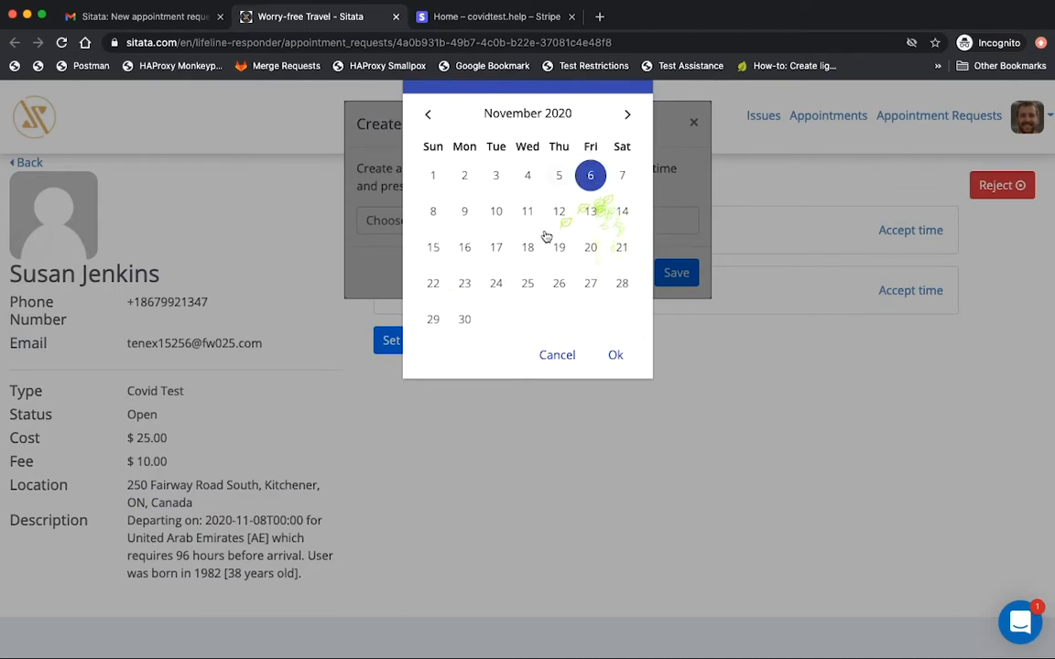
pyautogui.click(560, 178)
pyautogui.click(617, 355)
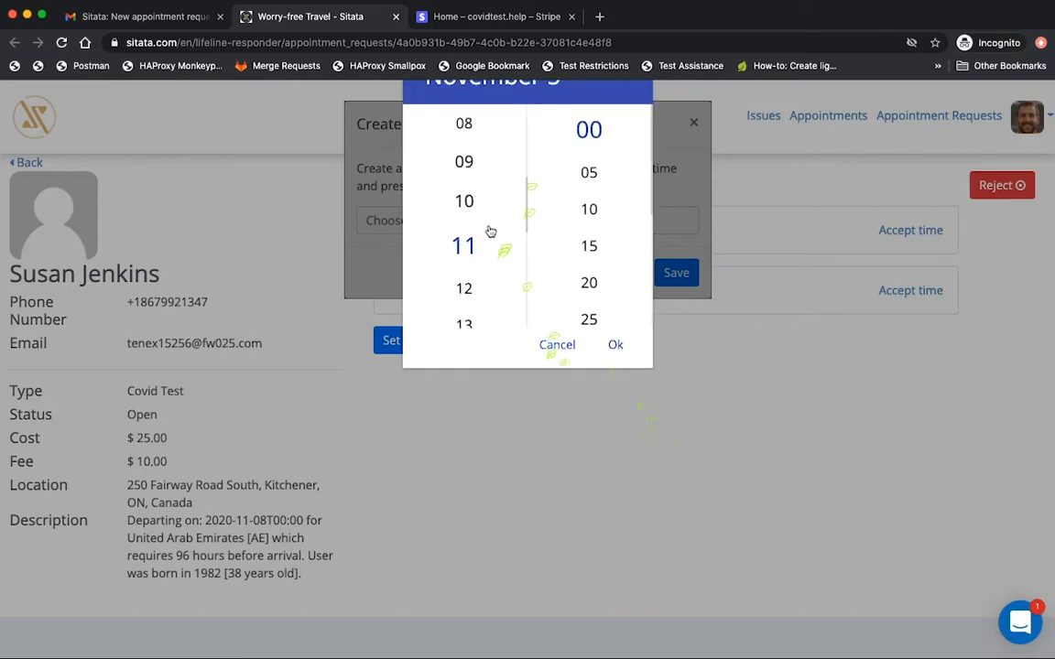
pyautogui.click(578, 136)
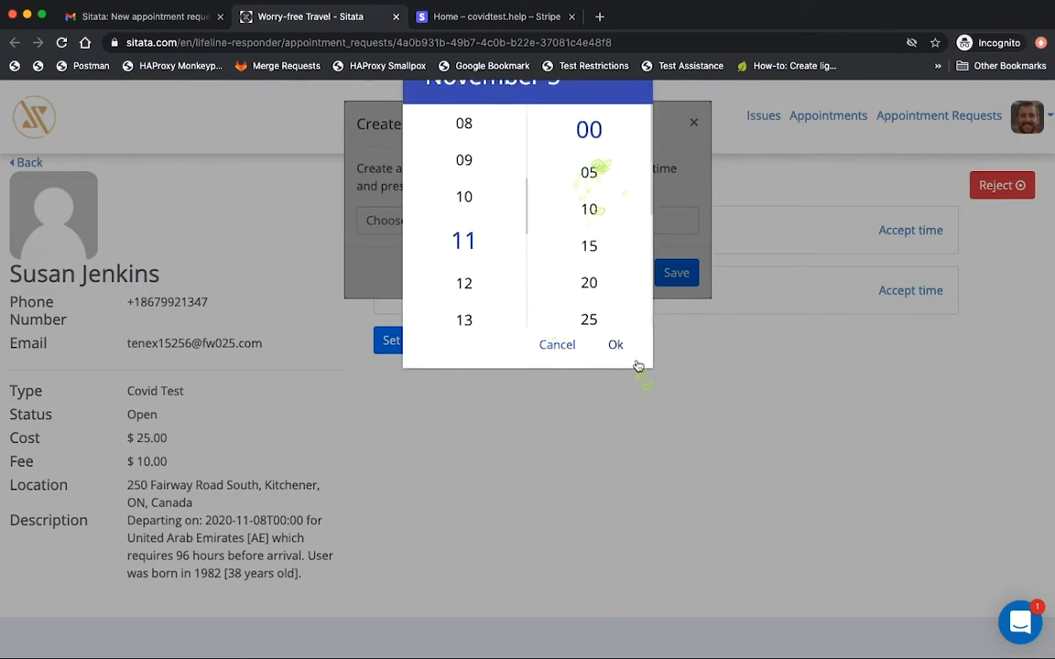
pyautogui.click(616, 348)
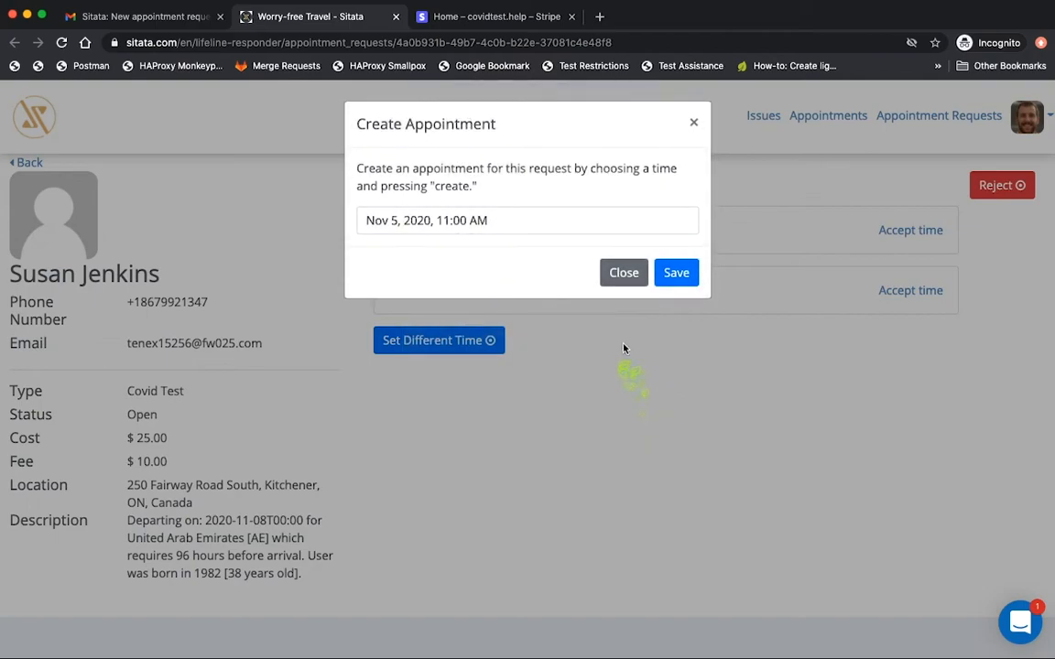
pyautogui.click(676, 274)
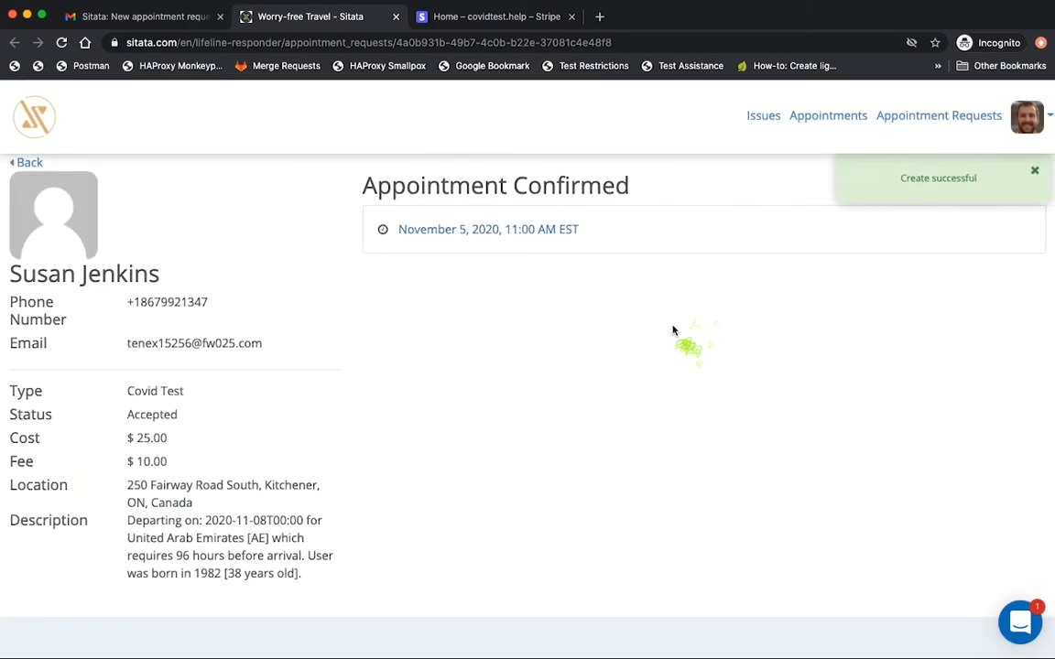
# Open the confirmed November 5 appointment and review its details and the available finish and cancel actions.
pyautogui.click(462, 236)
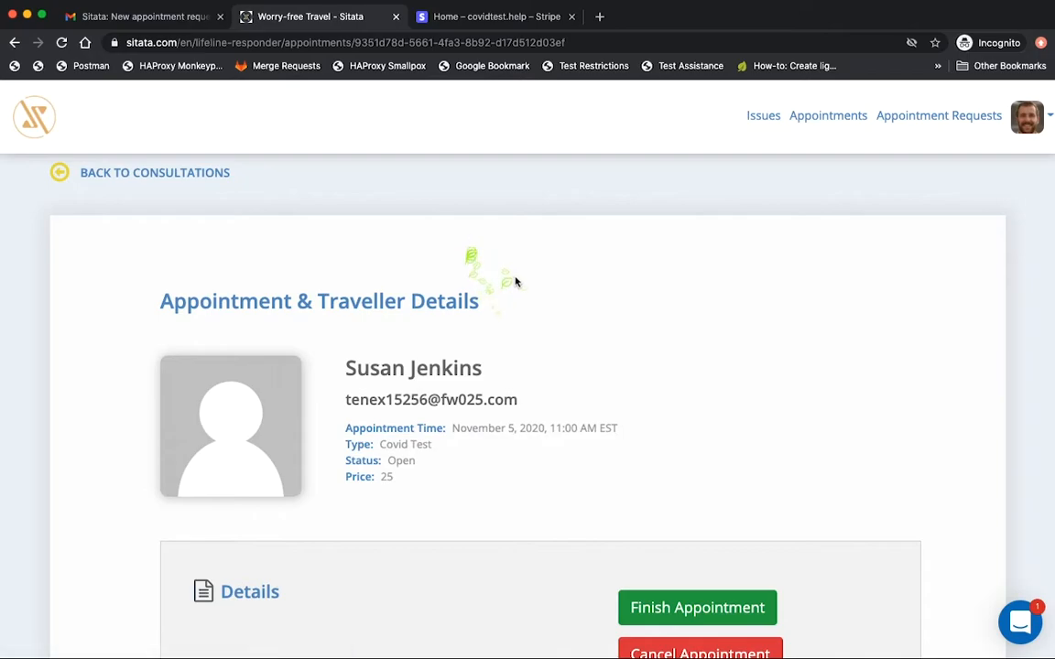
pyautogui.scroll(-2, 515, 288)
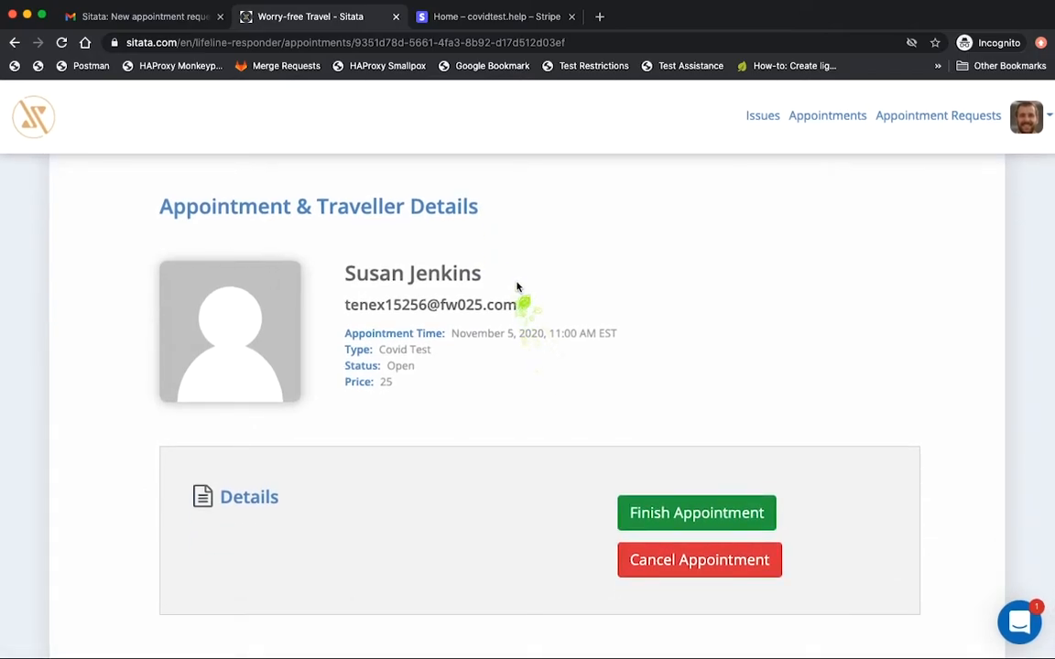
pyautogui.scroll(1, 513, 284)
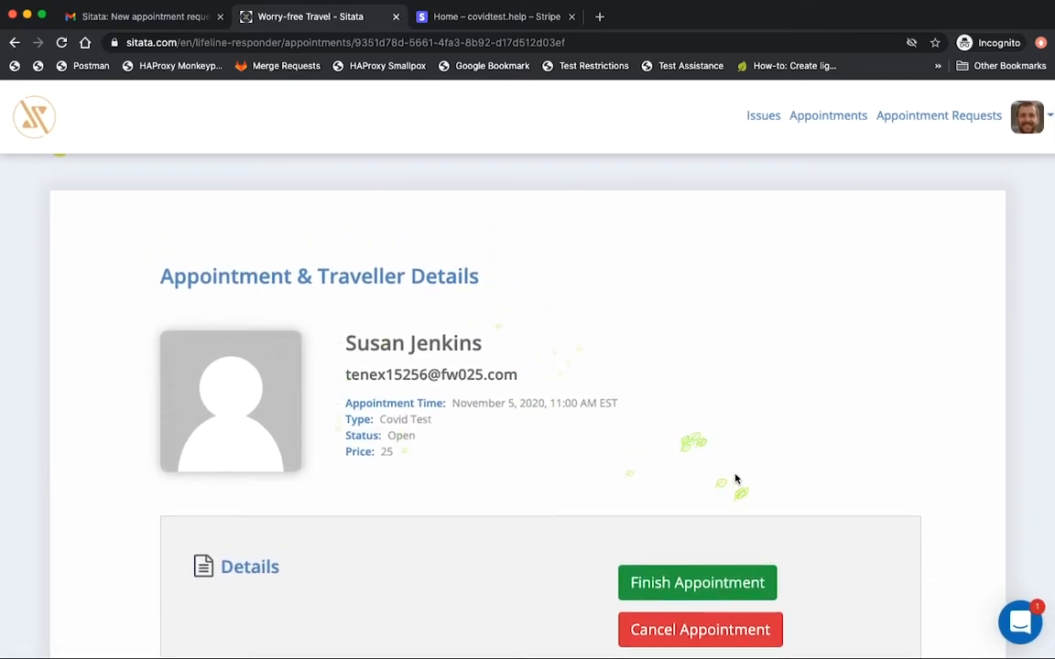
pyautogui.scroll(-1, 737, 488)
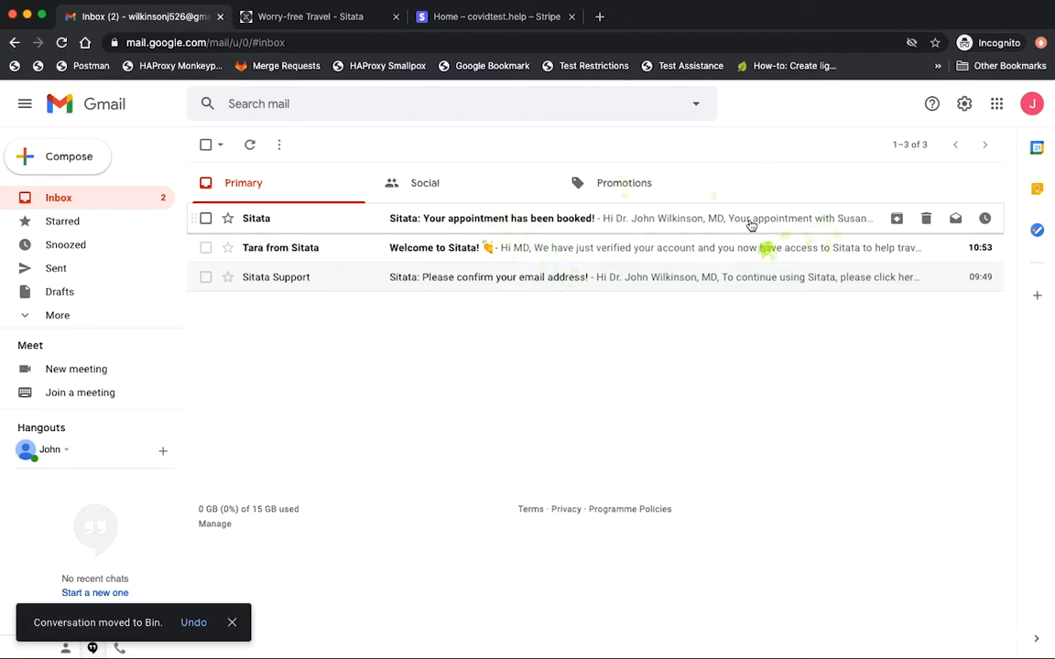
# Open the "Your appointment has been booked!" e-mail in Gmail and read the appointment summary, login link and payment reminder.
pyautogui.click(750, 225)
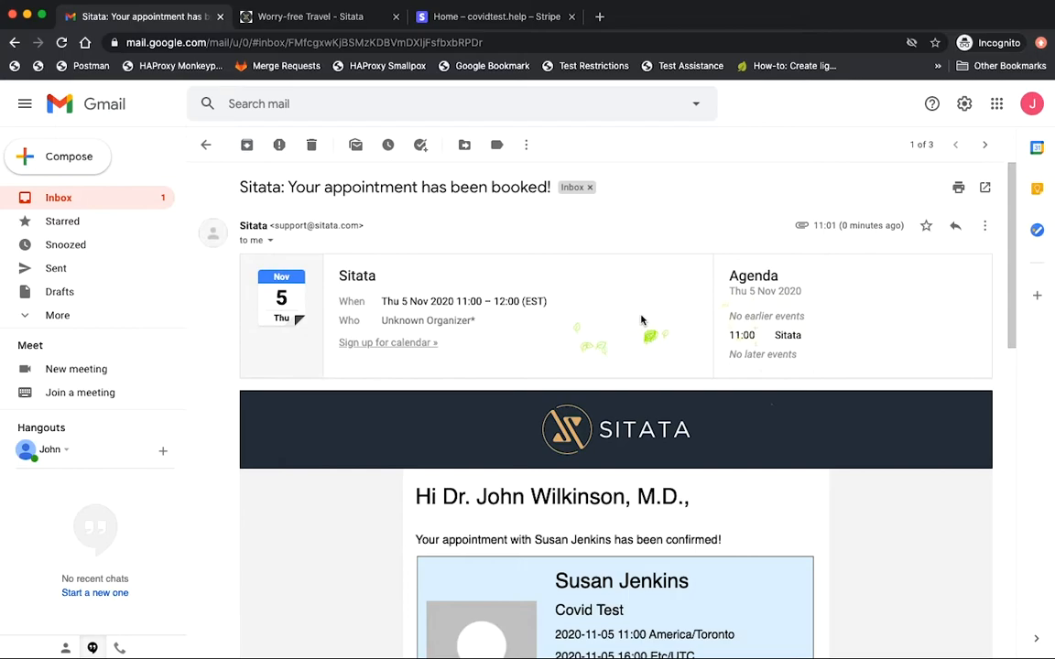
pyautogui.scroll(-2, 642, 321)
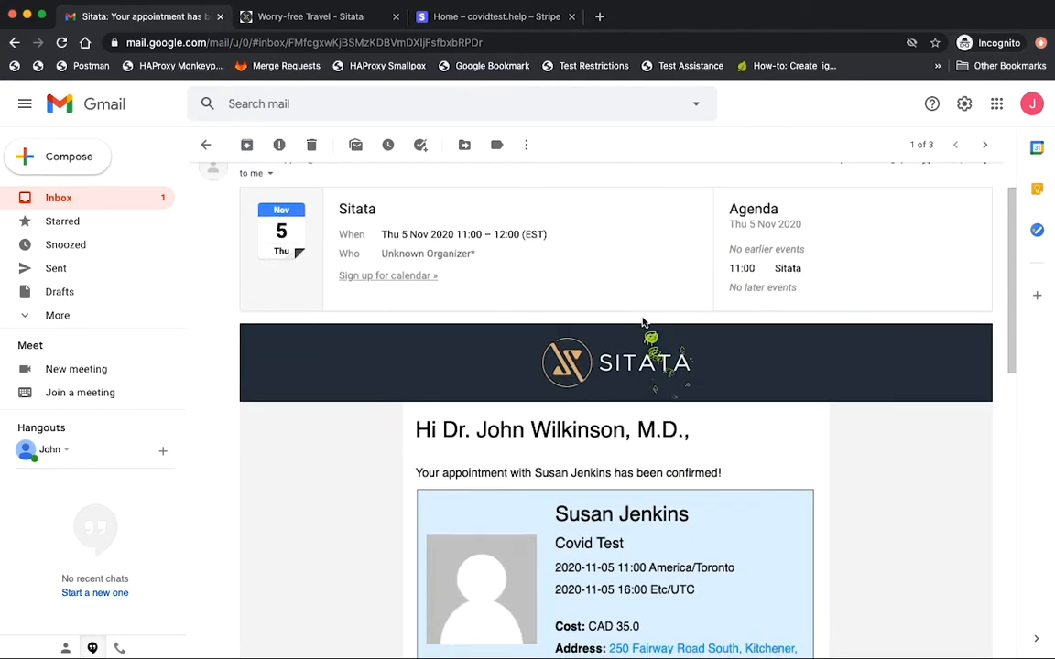
pyautogui.scroll(-4, 606, 310)
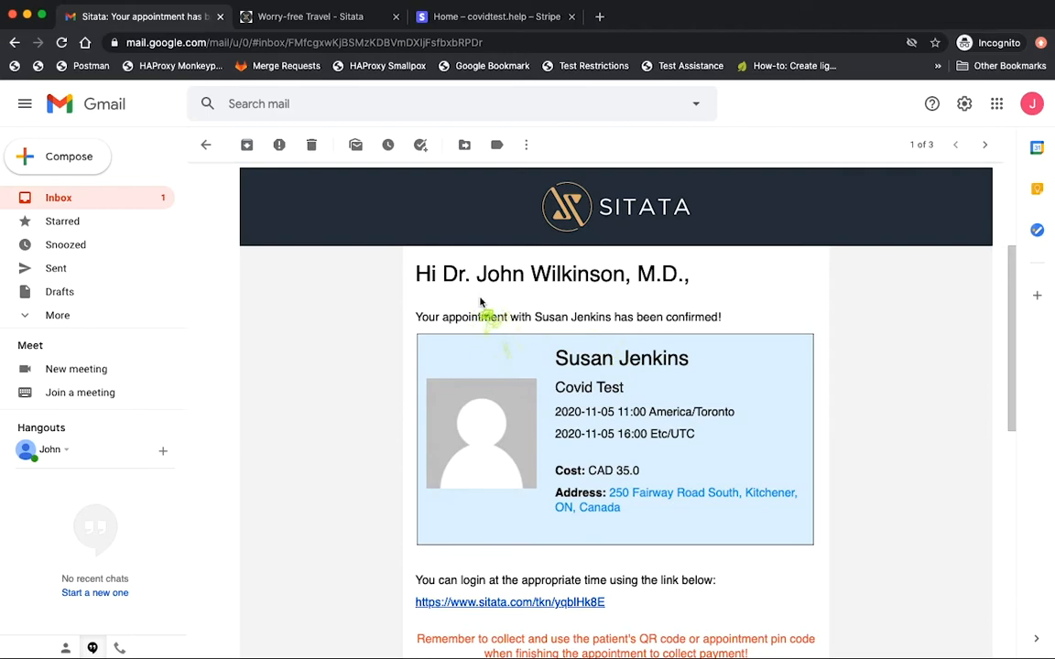
pyautogui.scroll(-1, 553, 313)
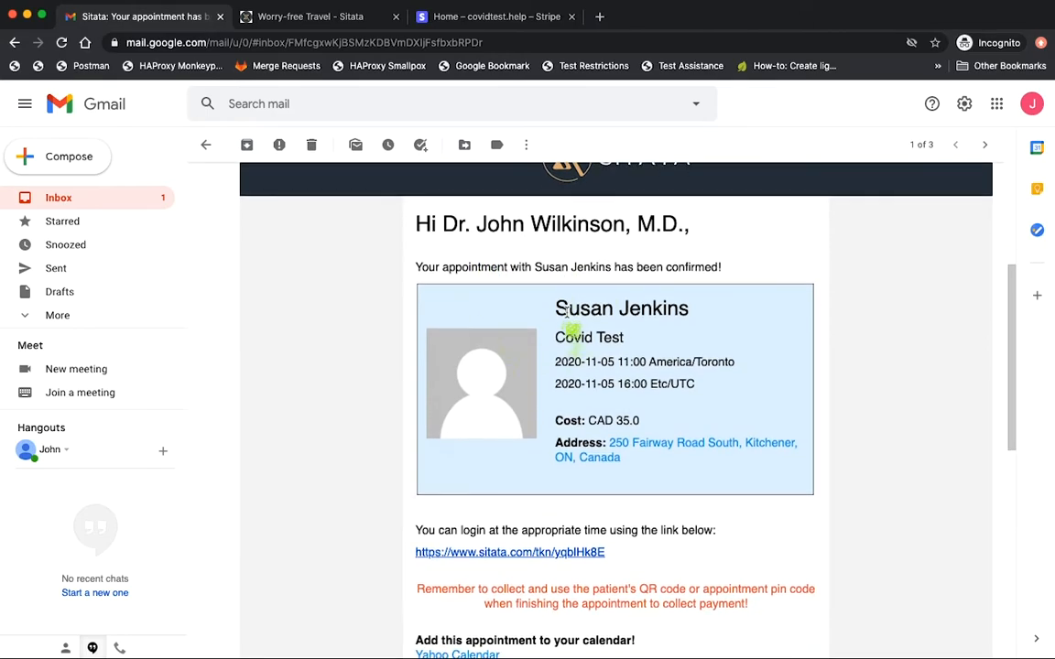
pyautogui.scroll(-1, 573, 315)
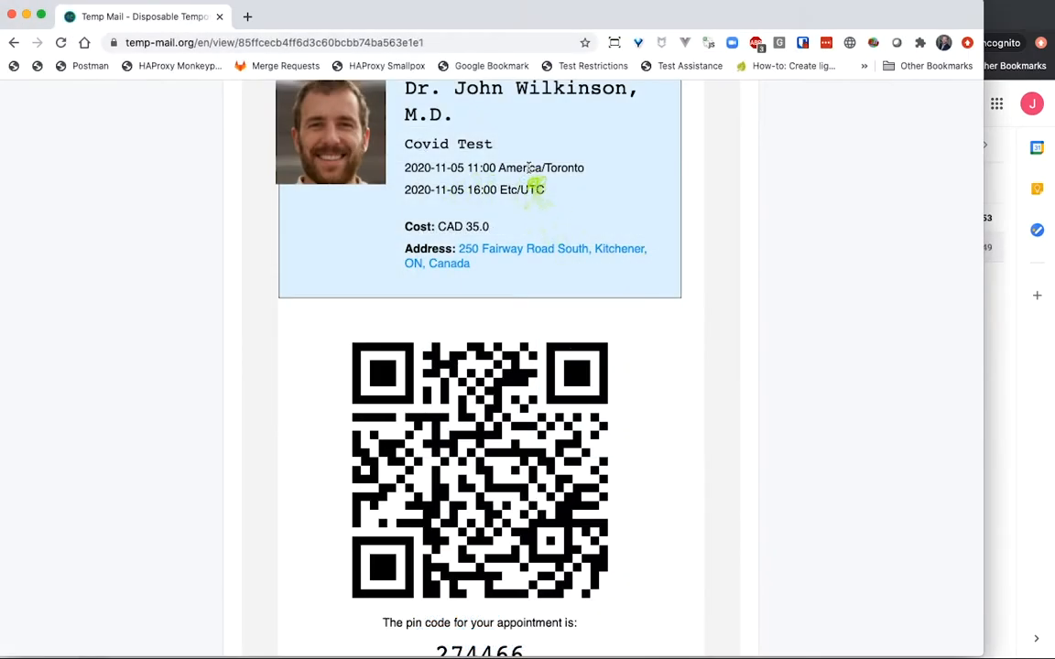
# In the patient's confirmation e-mail, check the appointment address on Google Maps, then examine the QR code and PIN code.
pyautogui.click(512, 250)
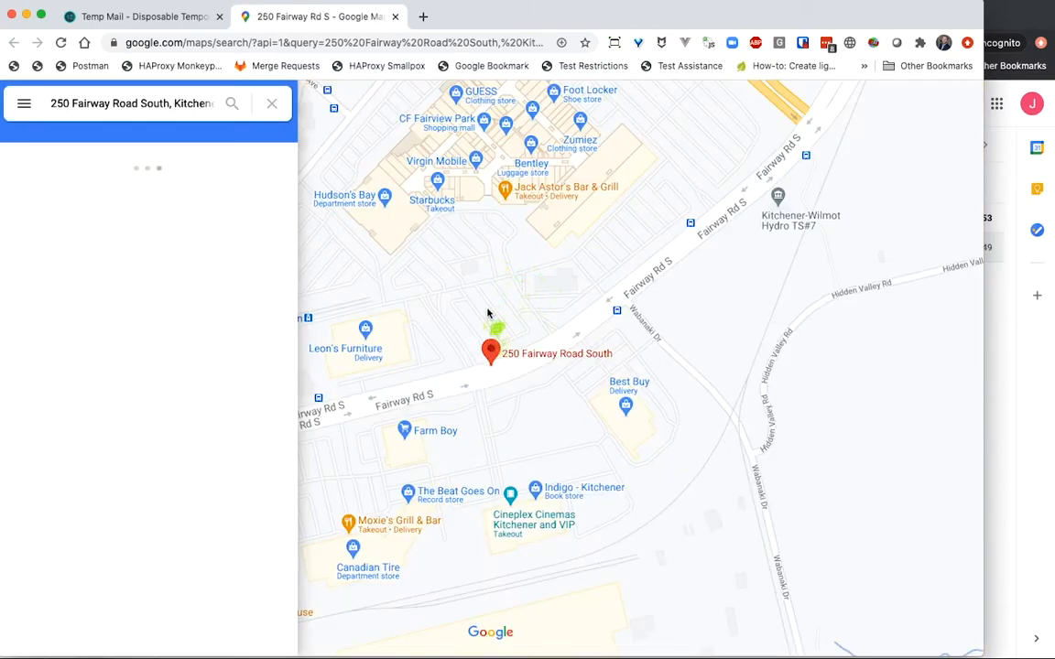
pyautogui.click(395, 17)
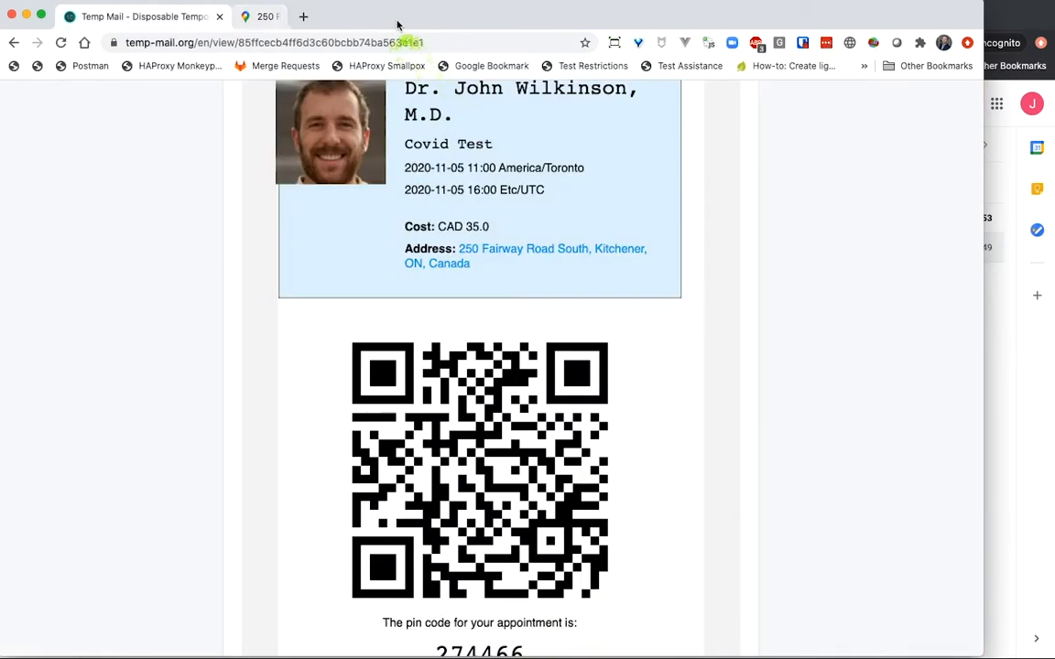
pyautogui.scroll(-4, 480, 183)
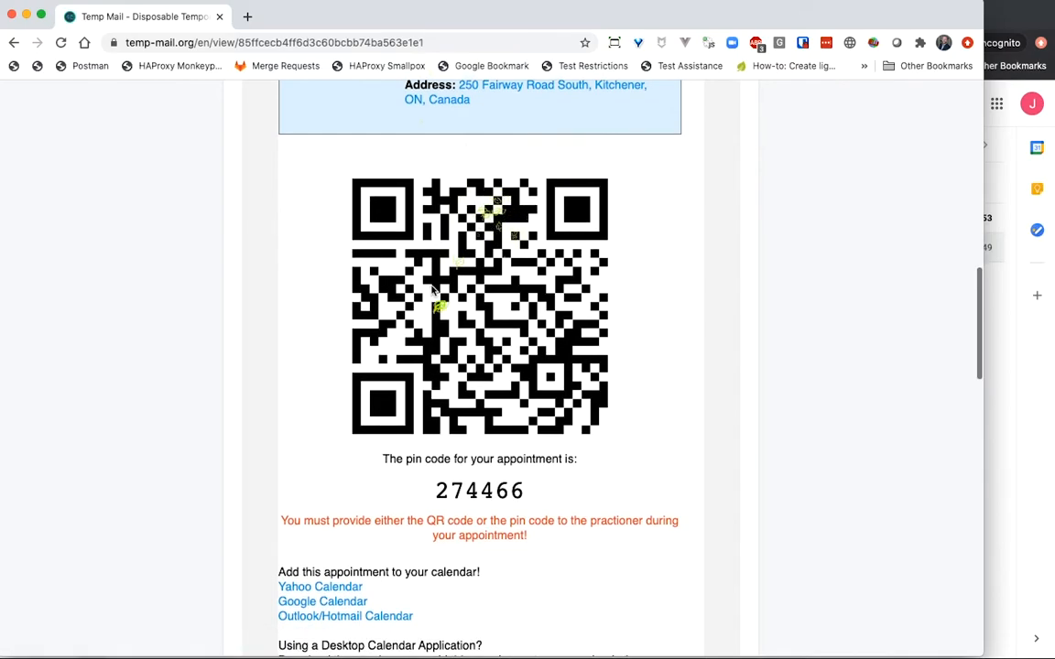
pyautogui.click(437, 493)
pyautogui.moveTo(436, 492); pyautogui.dragTo(563, 500)
pyautogui.click(566, 504)
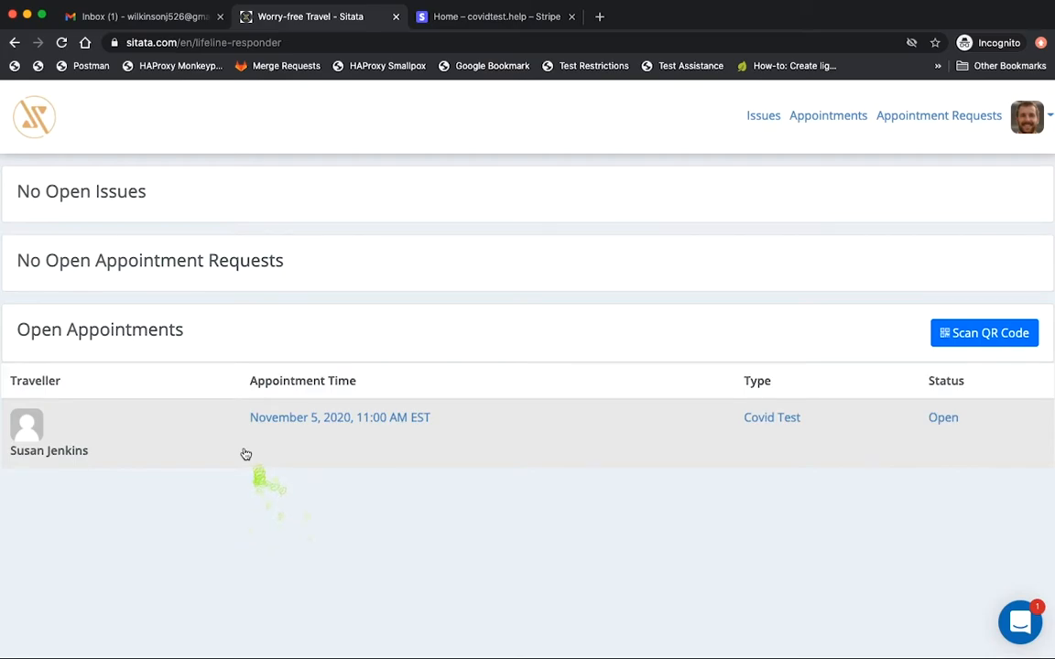
# Find the open appointment by scanning the patient's QR code, allowing the site to use the camera.
pyautogui.click(969, 337)
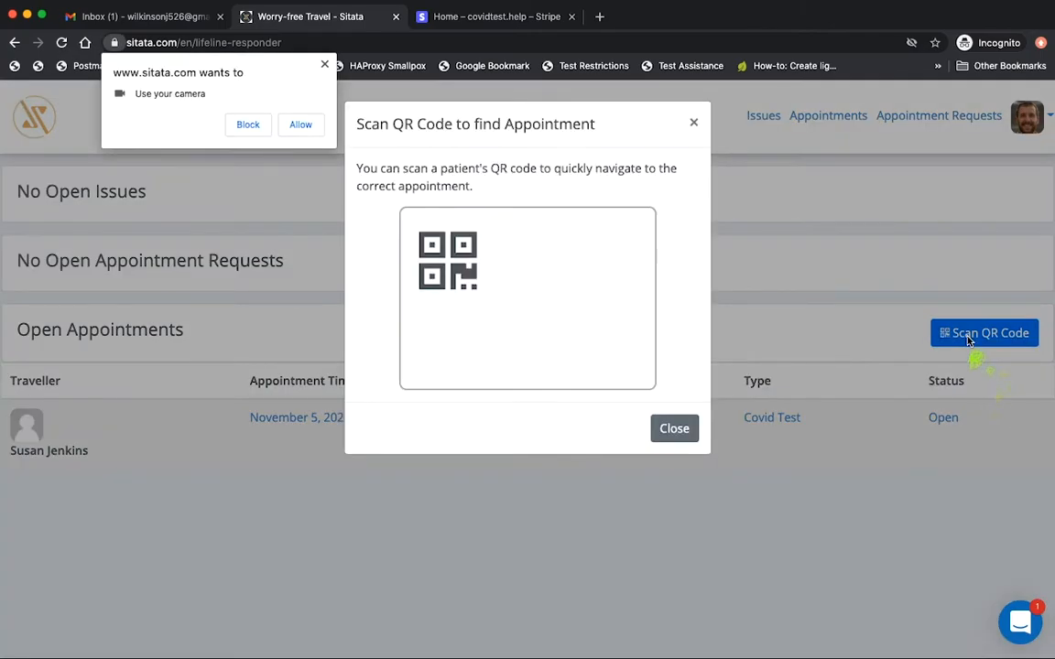
pyautogui.click(300, 127)
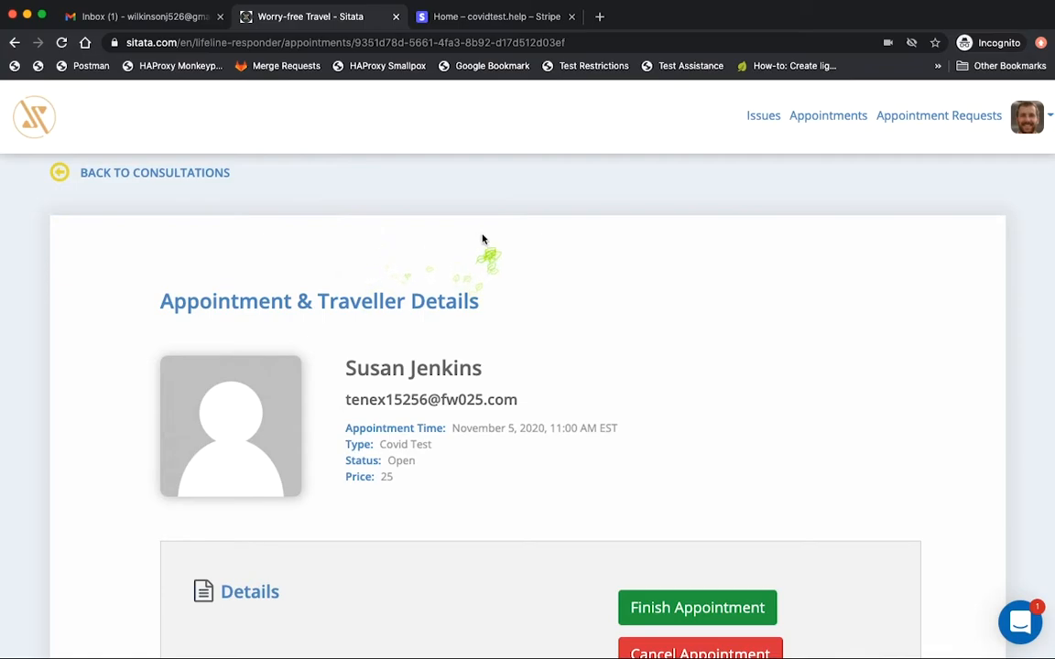
# Finish the traveller's Covid test appointment by entering the patient's PIN code and confirming the closure of the session.
pyautogui.scroll(-1, 484, 239)
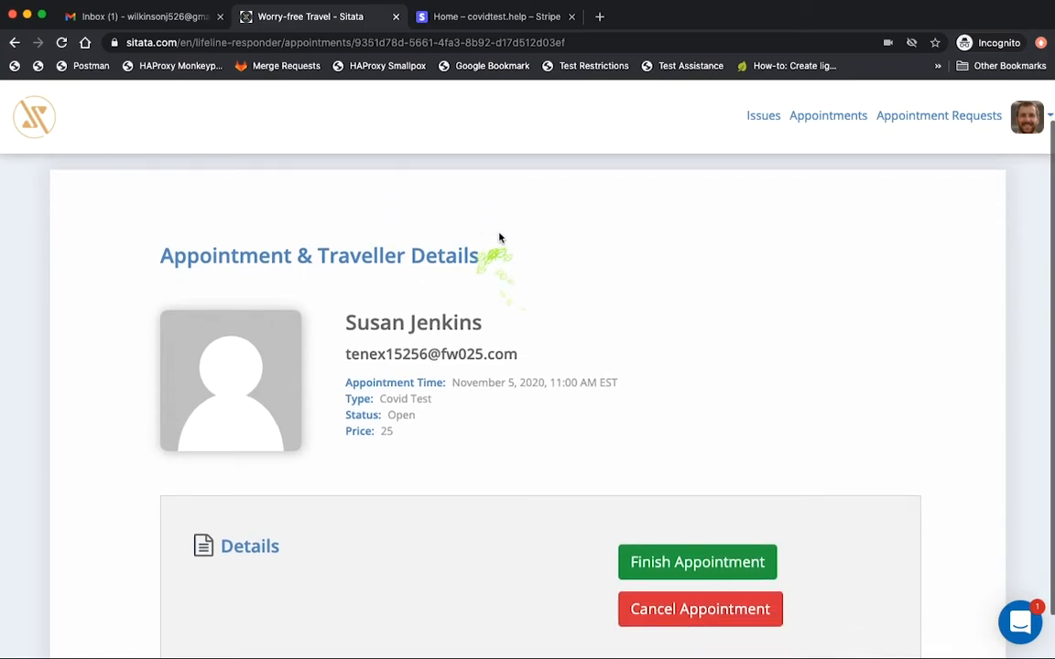
pyautogui.scroll(-1, 502, 238)
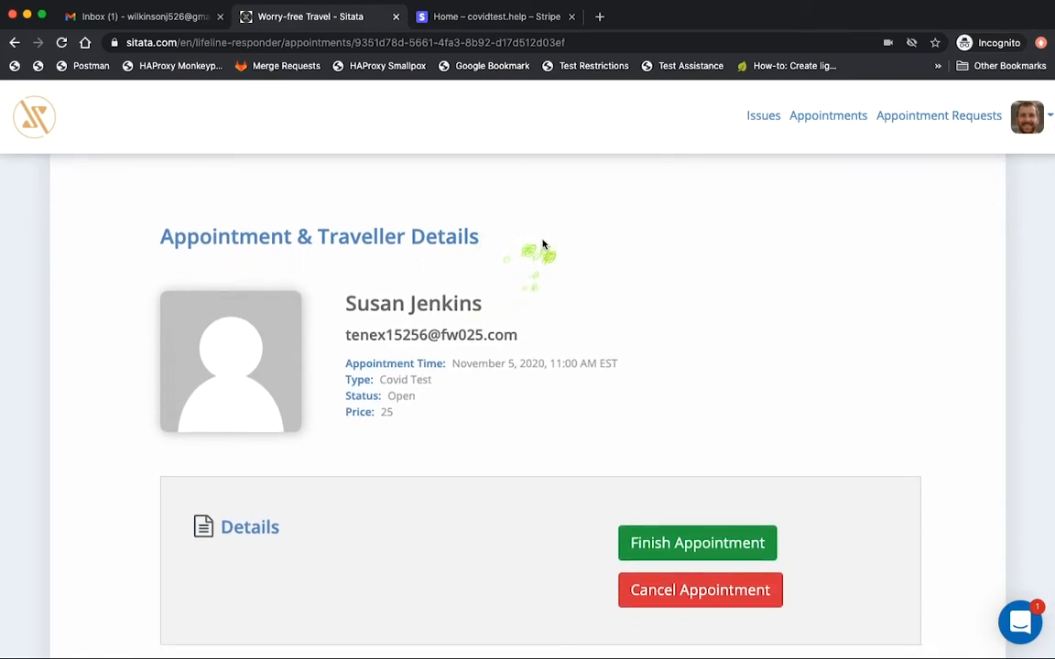
pyautogui.scroll(-1, 540, 252)
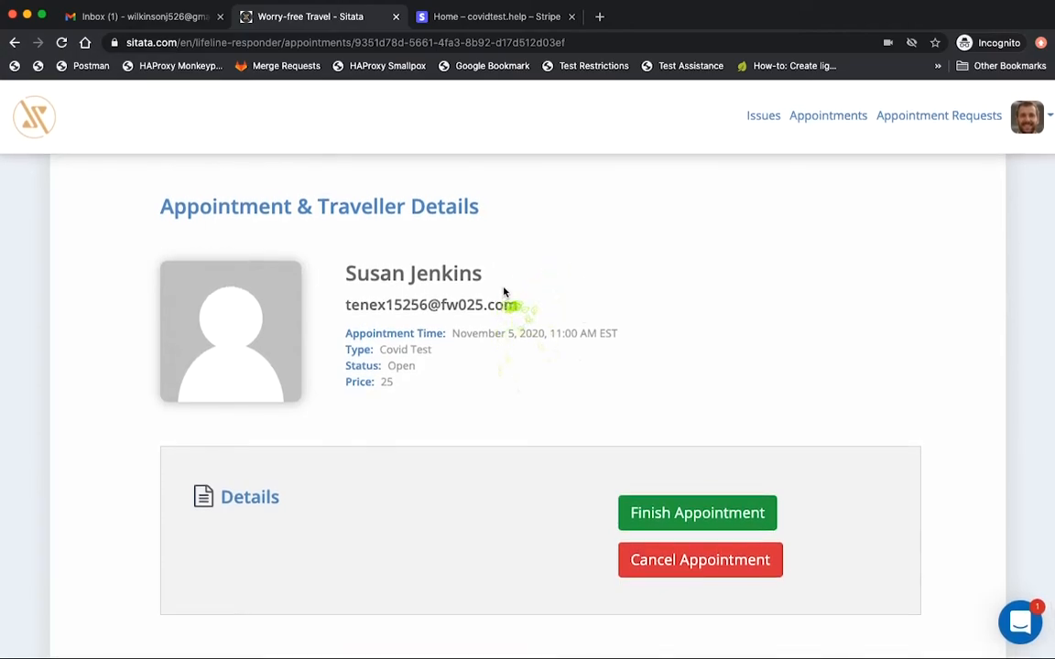
pyautogui.click(683, 514)
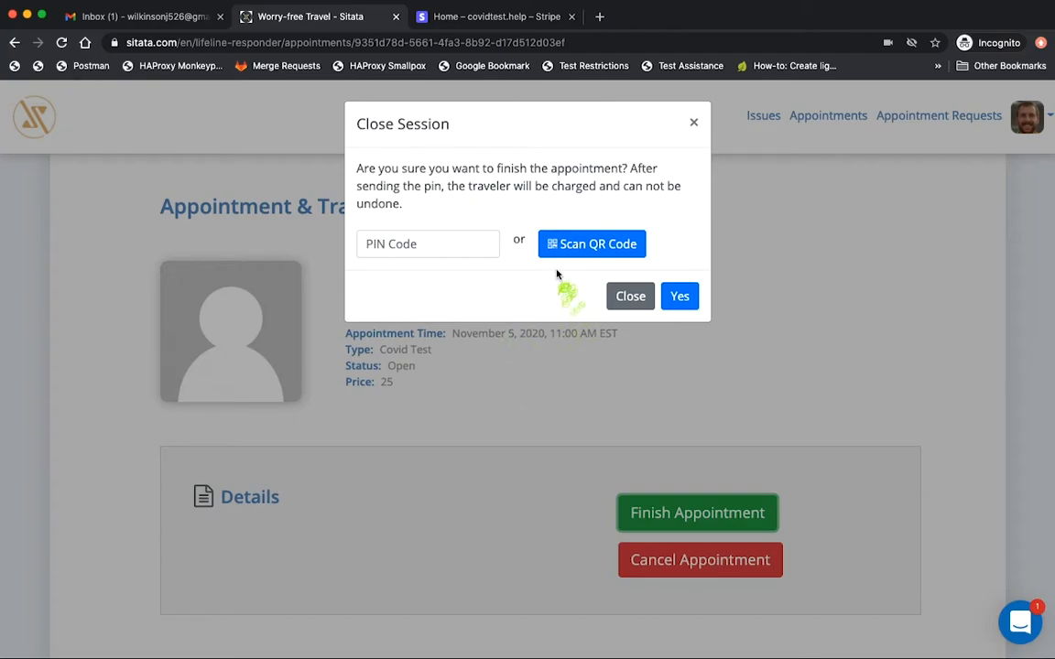
pyautogui.click(427, 245)
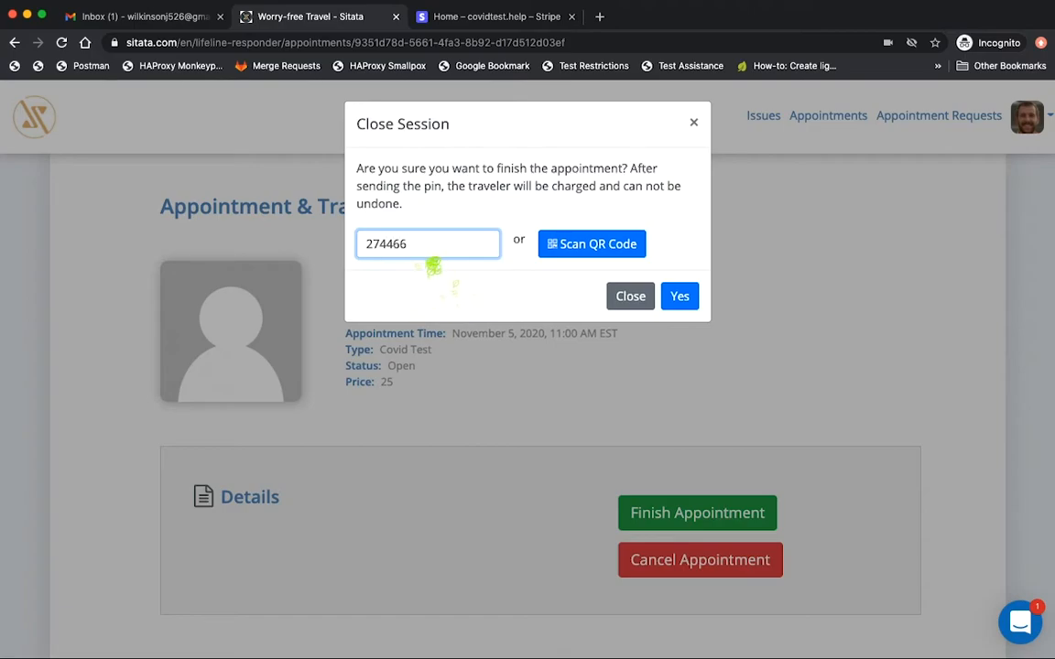
pyautogui.click(679, 297)
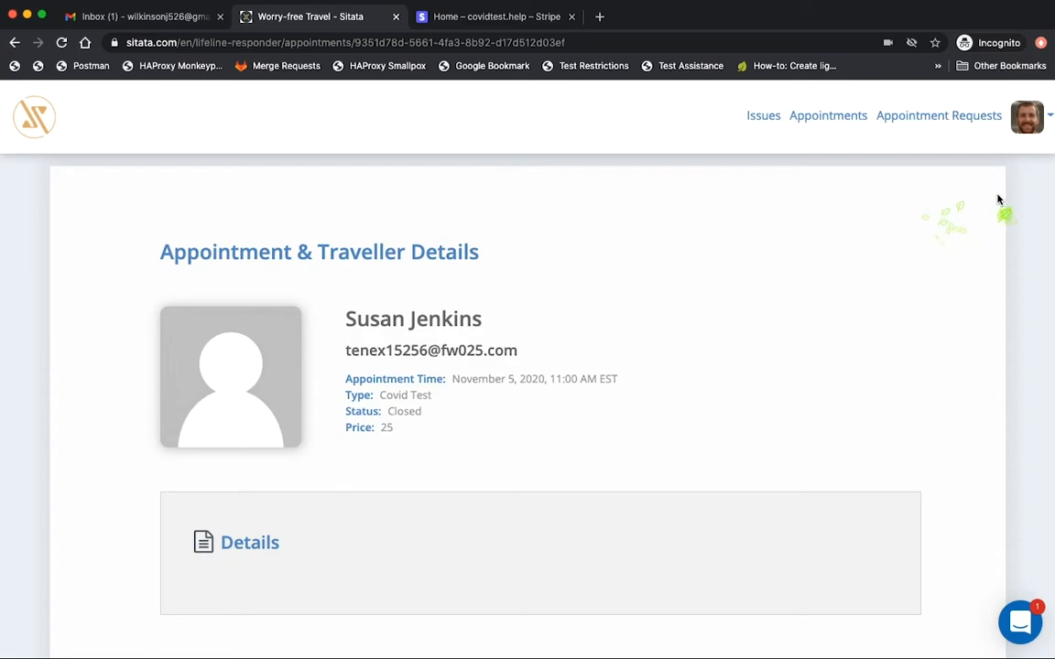
# Open the CAD transaction history in the account settings.
pyautogui.click(1039, 122)
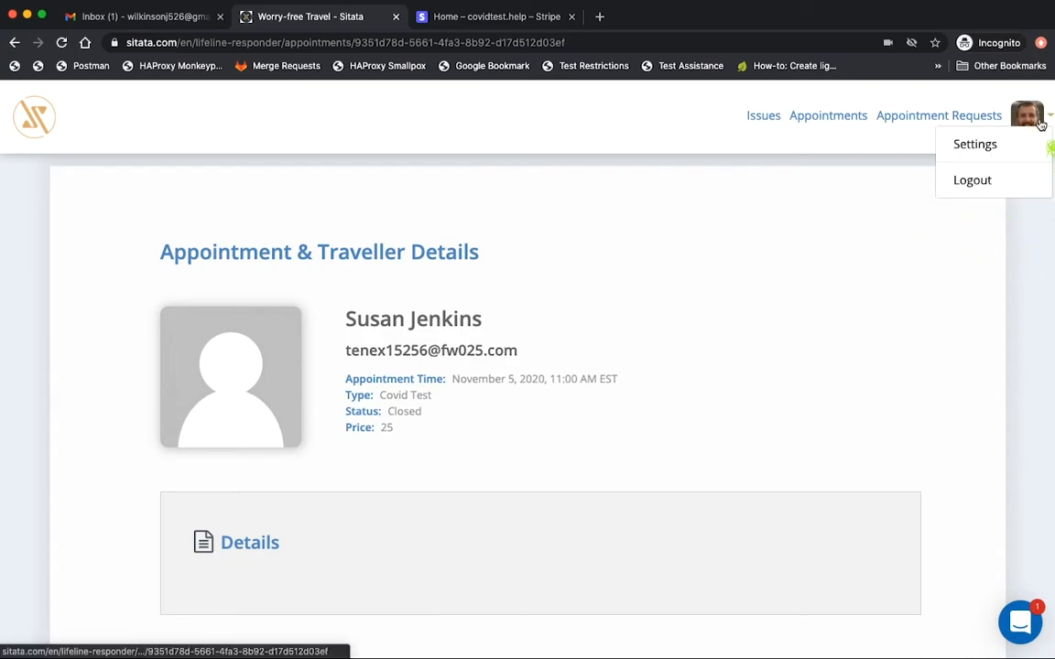
pyautogui.click(977, 146)
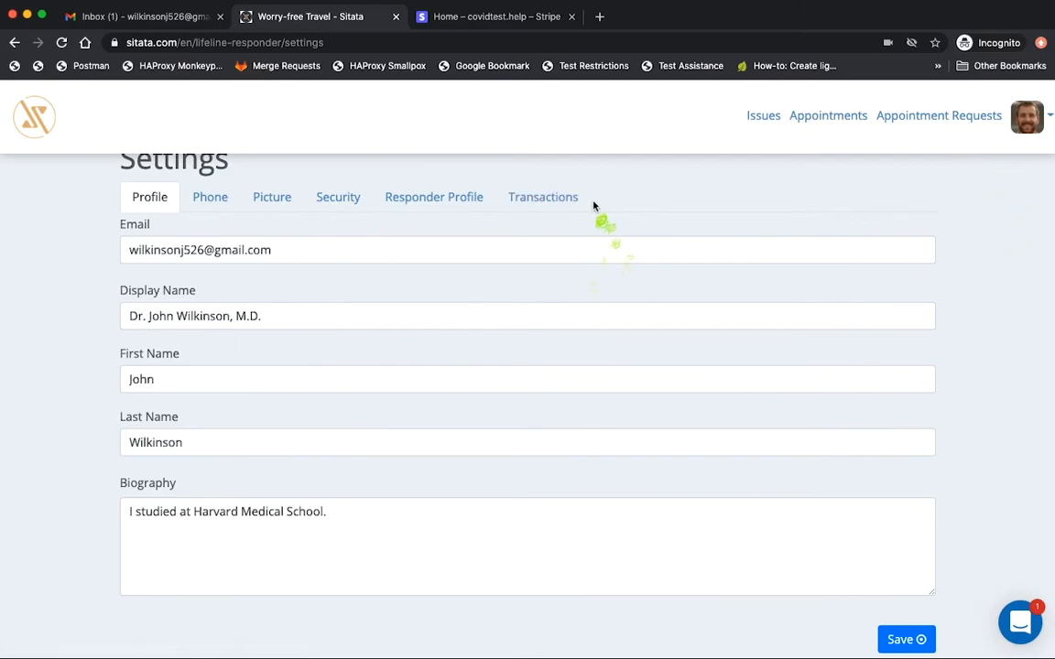
pyautogui.click(553, 198)
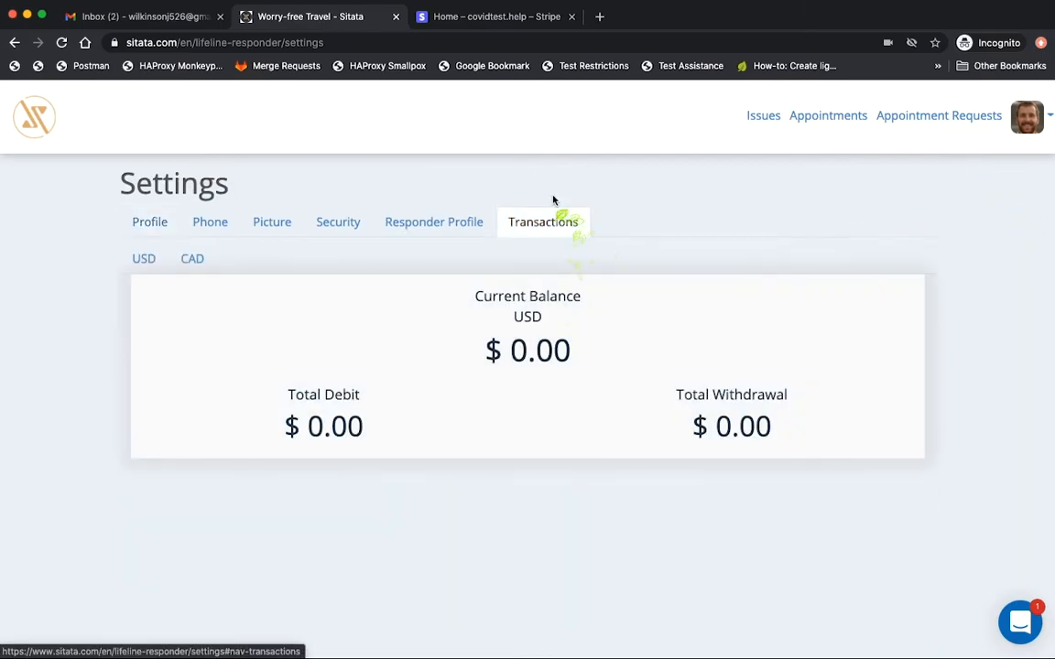
pyautogui.click(202, 268)
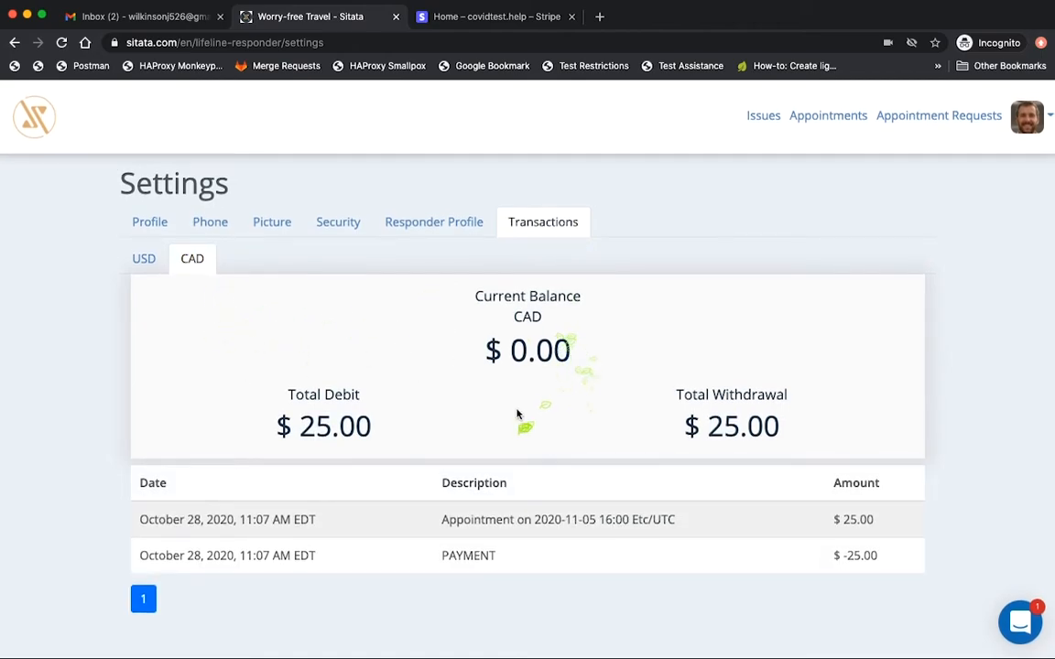
# Examine the CAD total debit, the date of the appointment transaction, and the amount of the PAYMENT entry.
pyautogui.moveTo(304, 427); pyautogui.dragTo(400, 426)
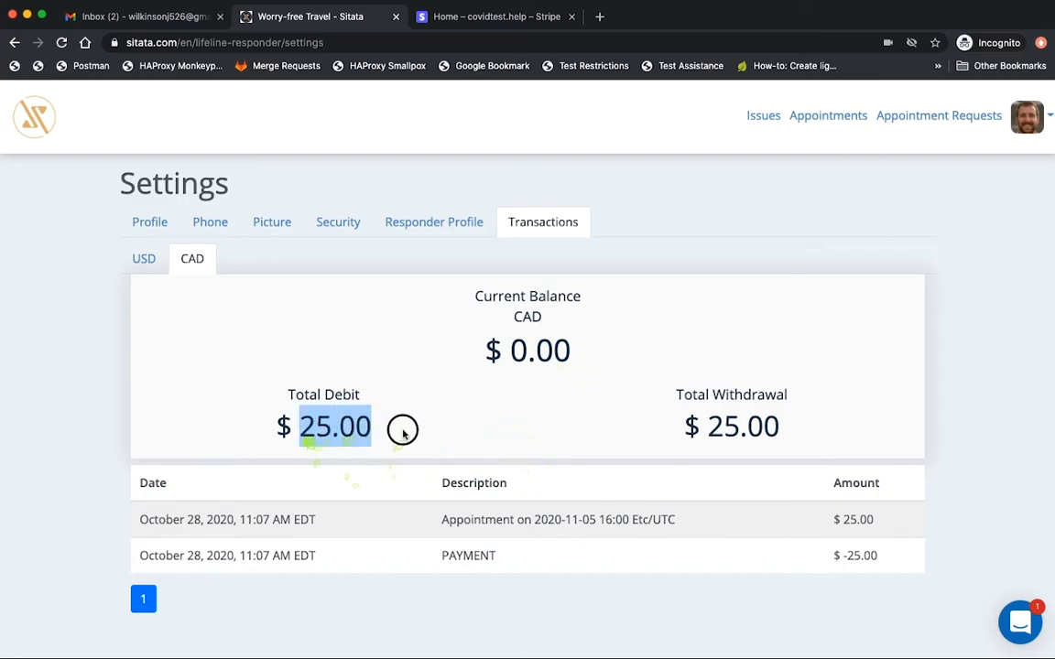
pyautogui.click(517, 442)
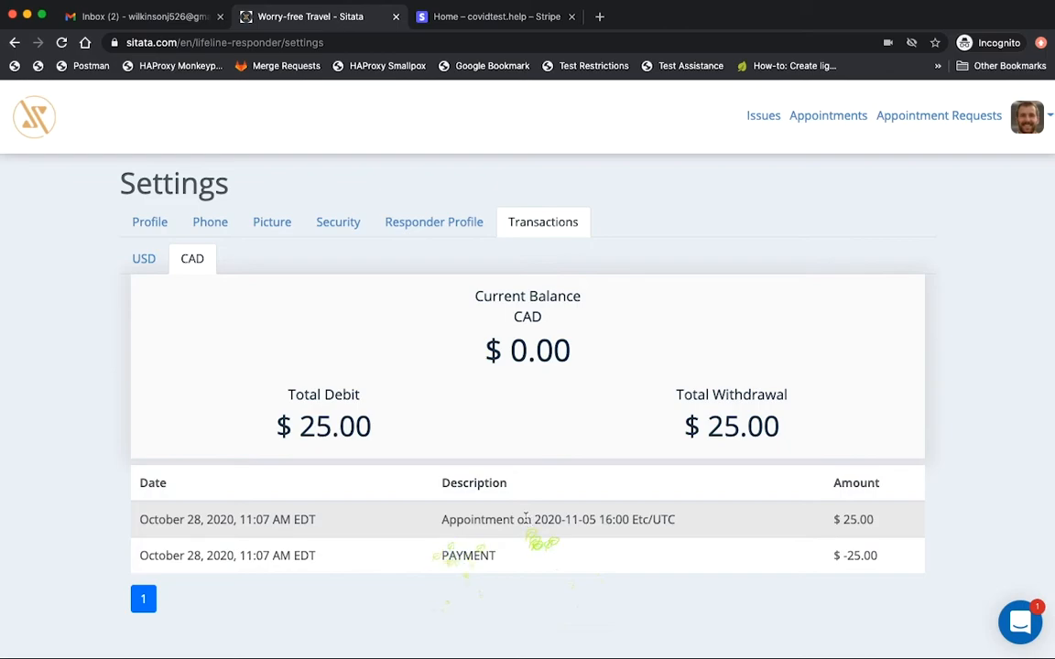
pyautogui.moveTo(534, 519); pyautogui.dragTo(596, 513)
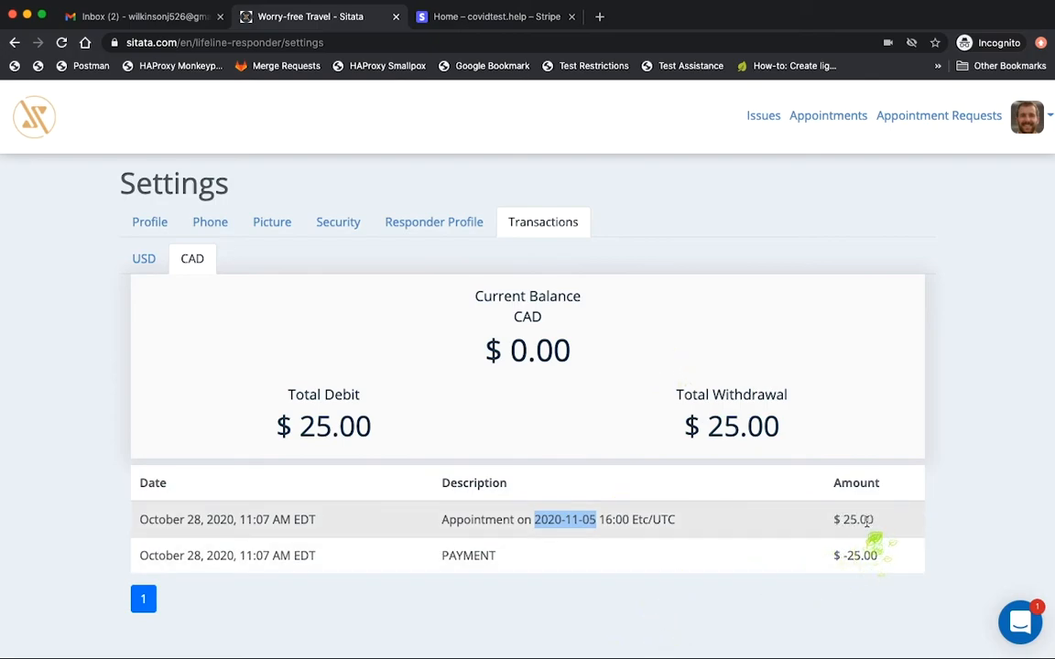
pyautogui.click(437, 561)
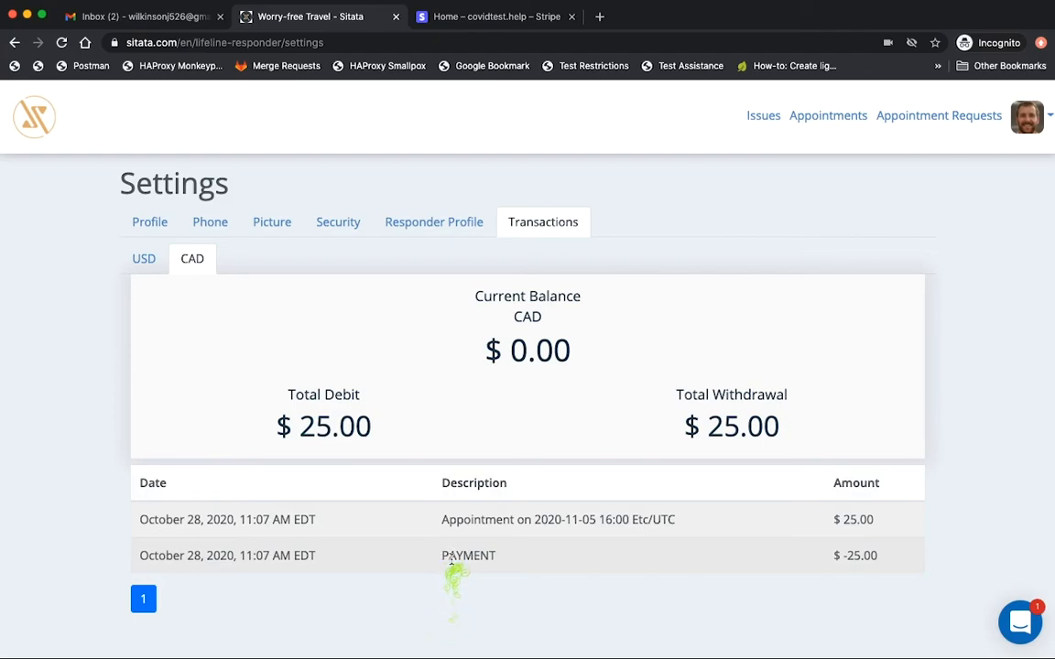
pyautogui.moveTo(836, 555); pyautogui.dragTo(832, 555)
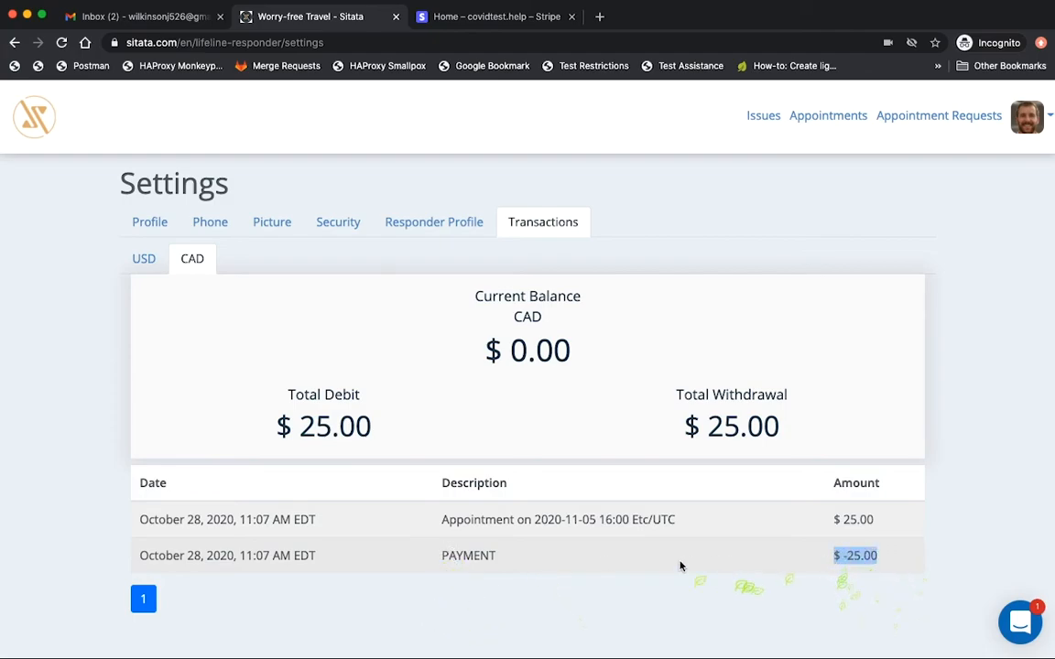
pyautogui.click(515, 563)
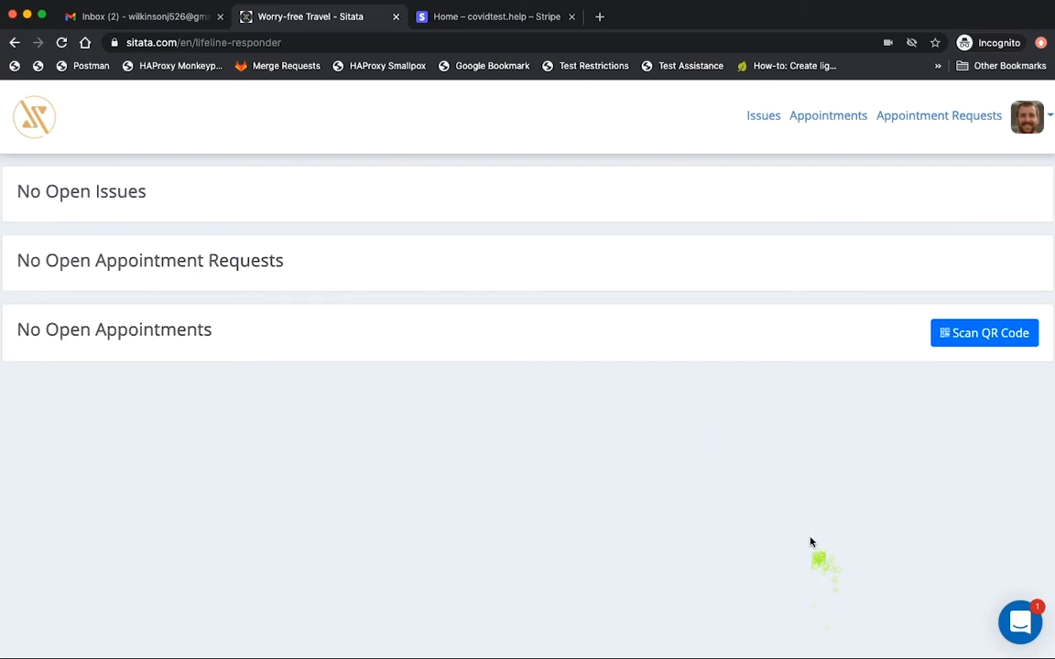
# Send "Hi. I have a question about appointment confirmations." to Sitata support in a new chat conversation, and close the chat after the reply.
pyautogui.click(1018, 626)
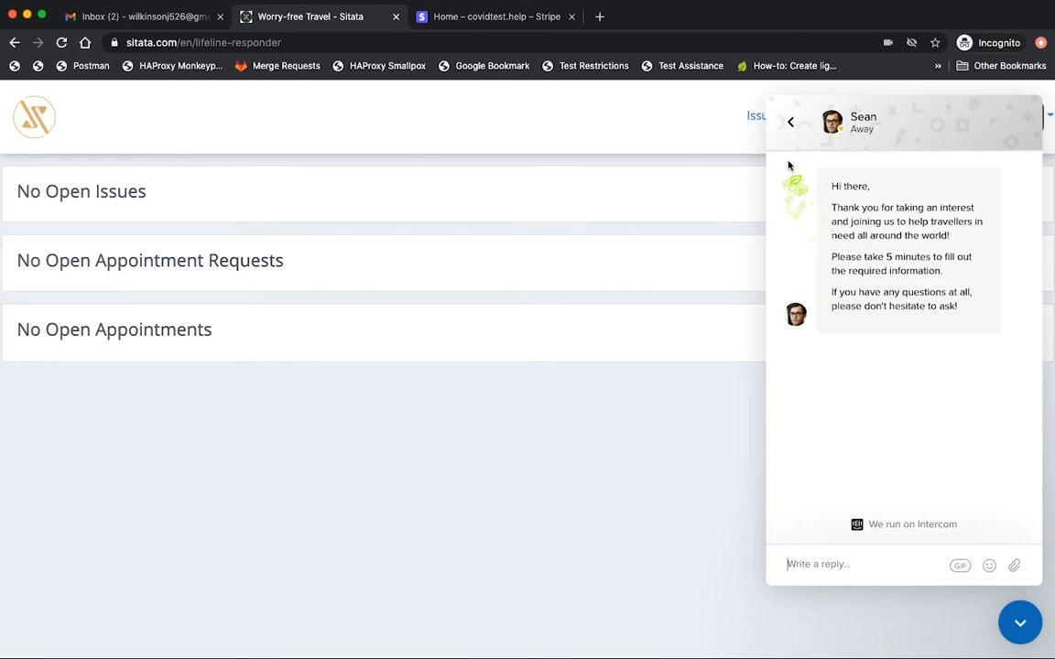
pyautogui.click(790, 122)
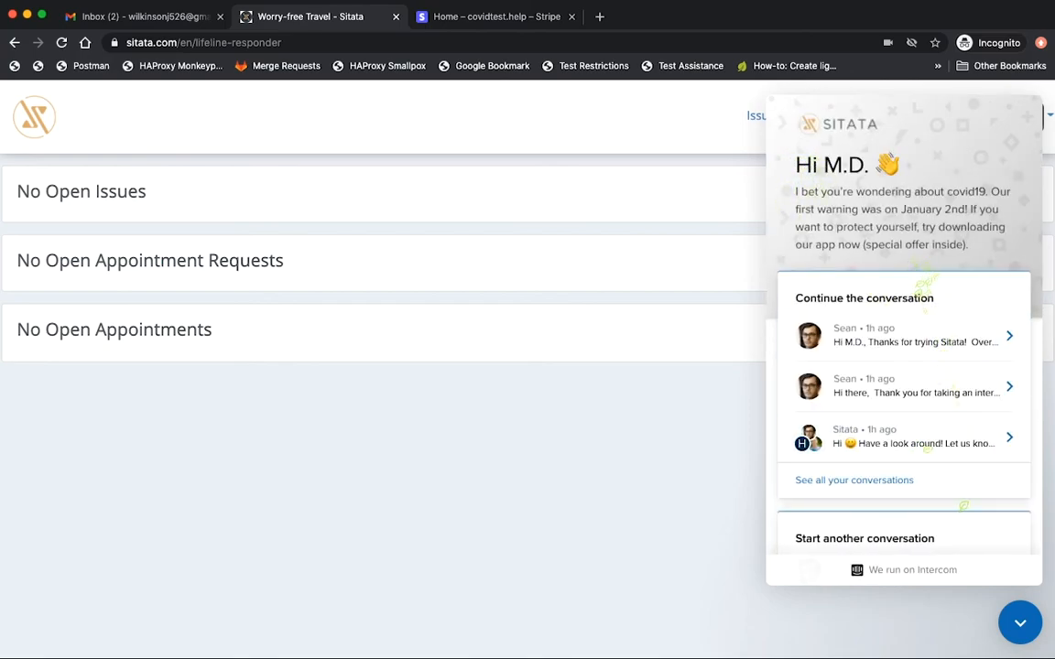
pyautogui.scroll(-2, 882, 513)
pyautogui.click(880, 515)
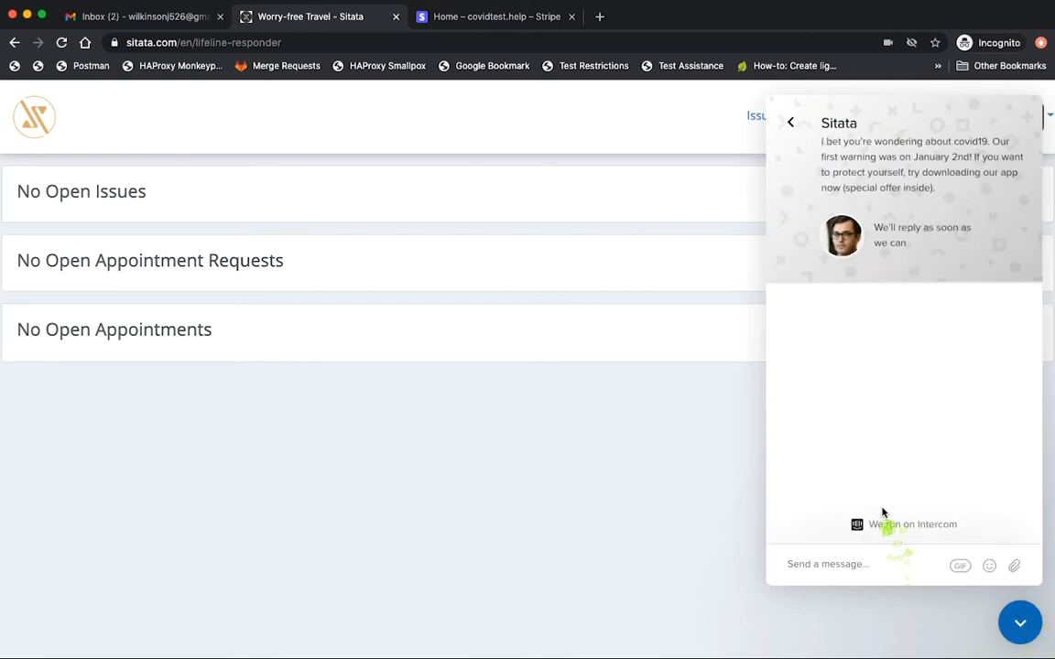
pyautogui.write('Hi t')
pyautogui.write('have a question about')
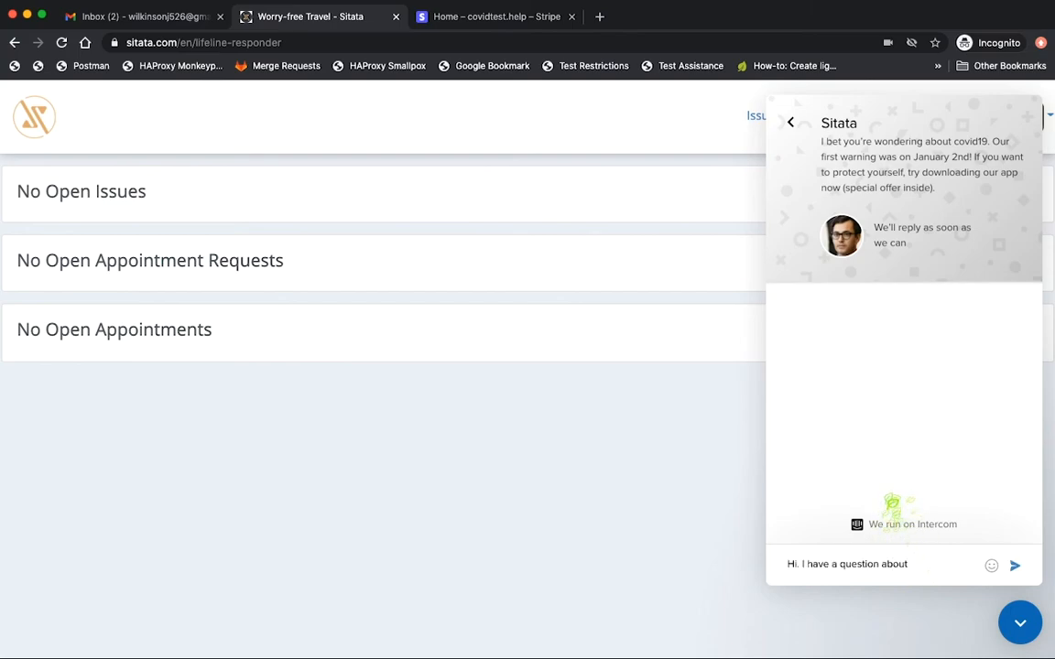
pyautogui.write(' appointment confirmations.')
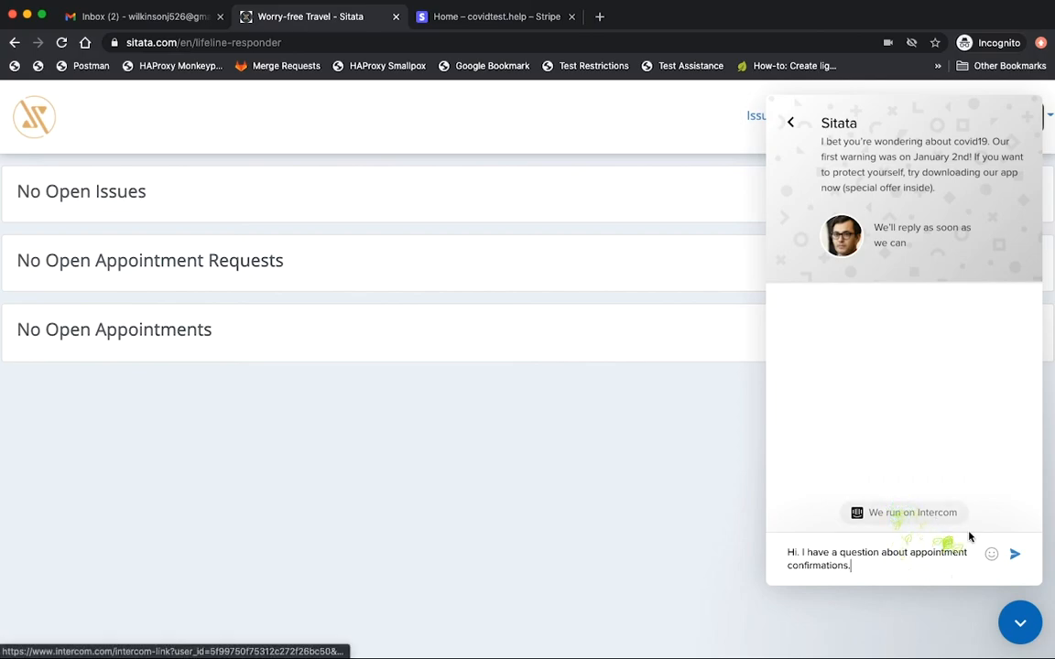
pyautogui.click(1014, 553)
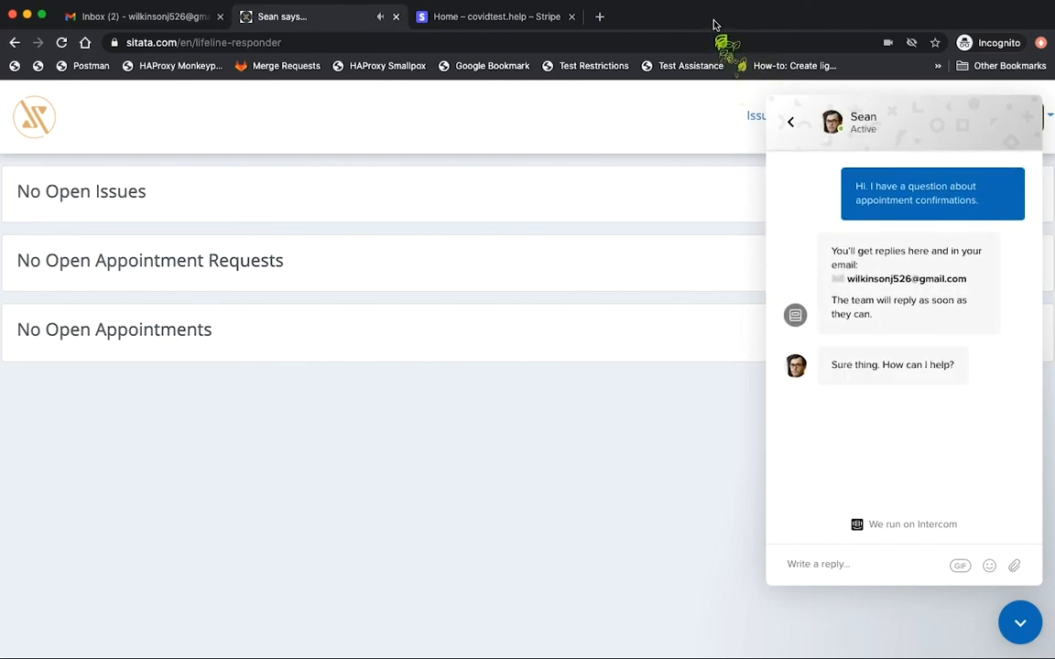
pyautogui.click(1016, 619)
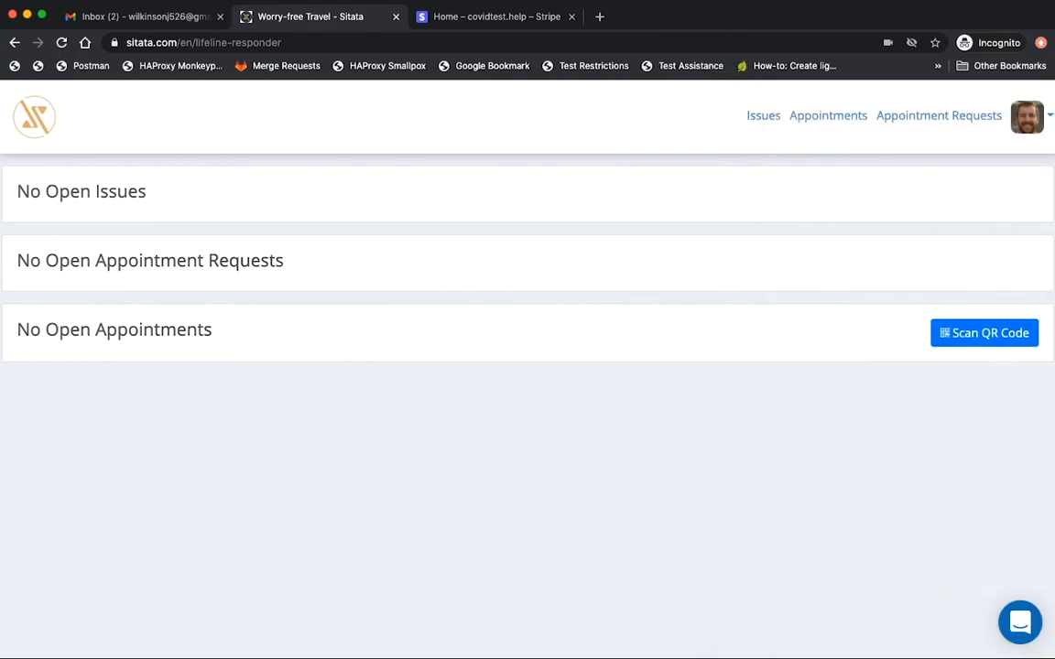
pyautogui.press('super+Tab')
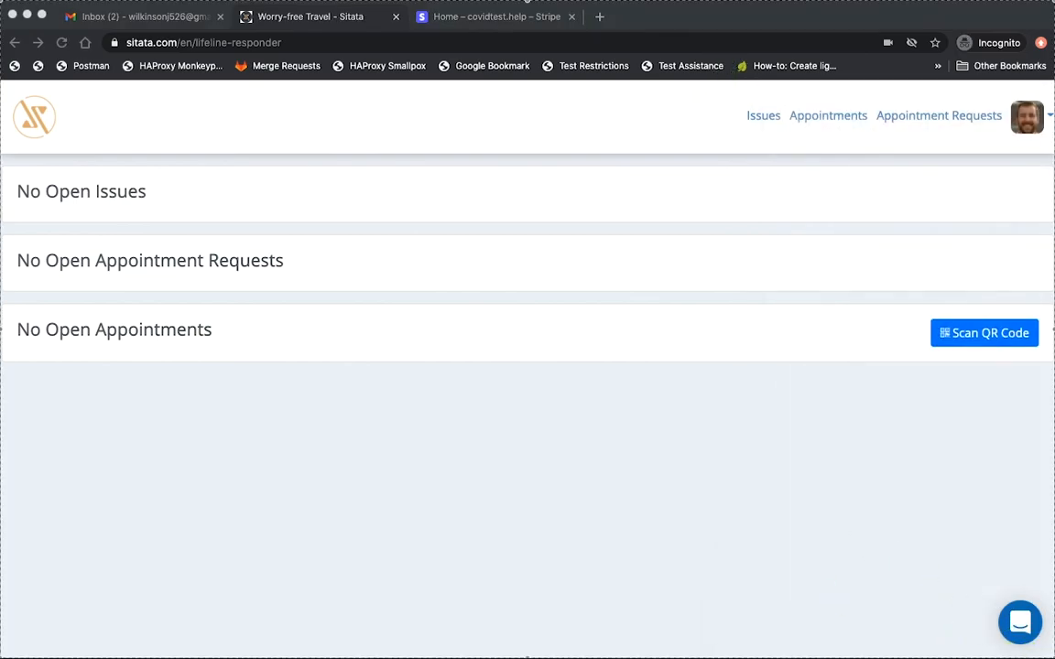